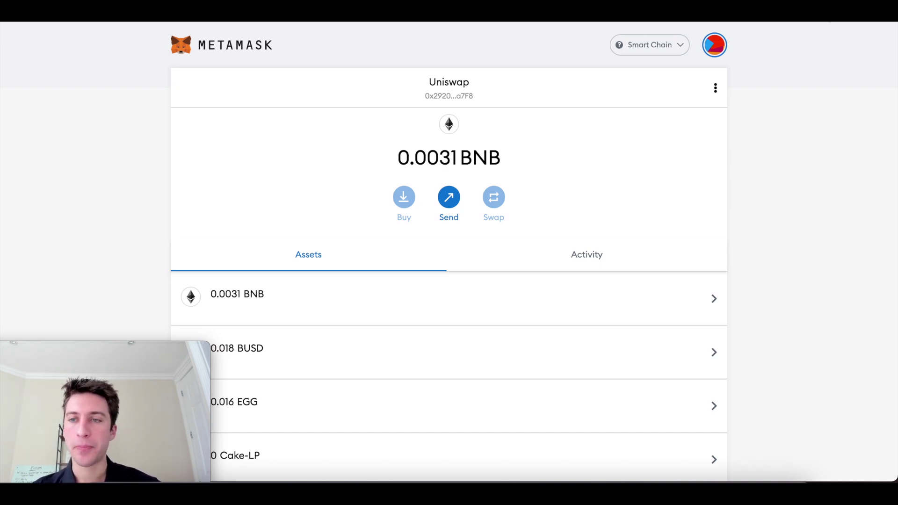
Open MetaMask's Networks settings to show Smart Chain's RPC URL, chain ID 56 and BNB symbol
key("alt+shift+m")
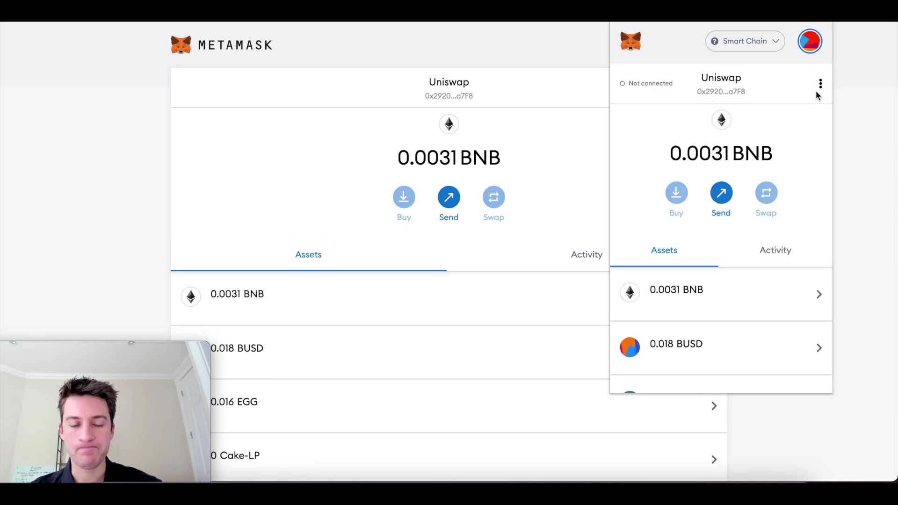
left_click(820, 83)
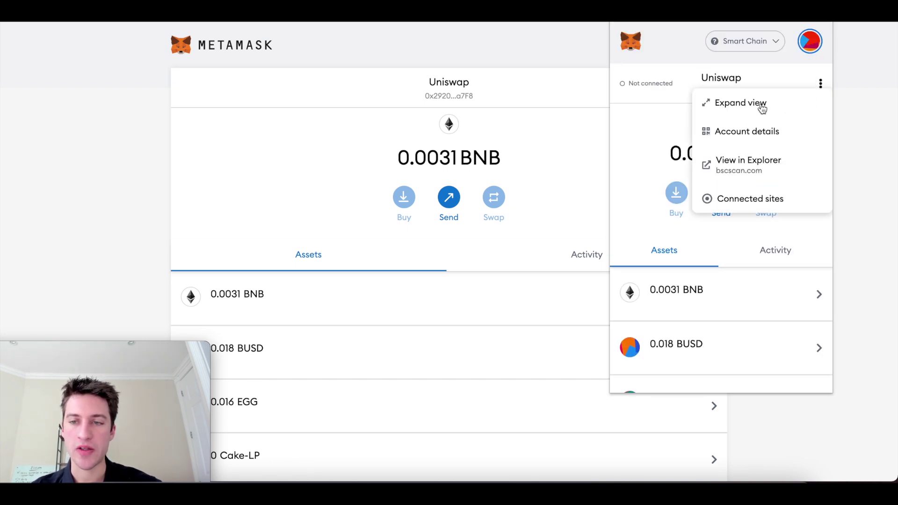
left_click(554, 176)
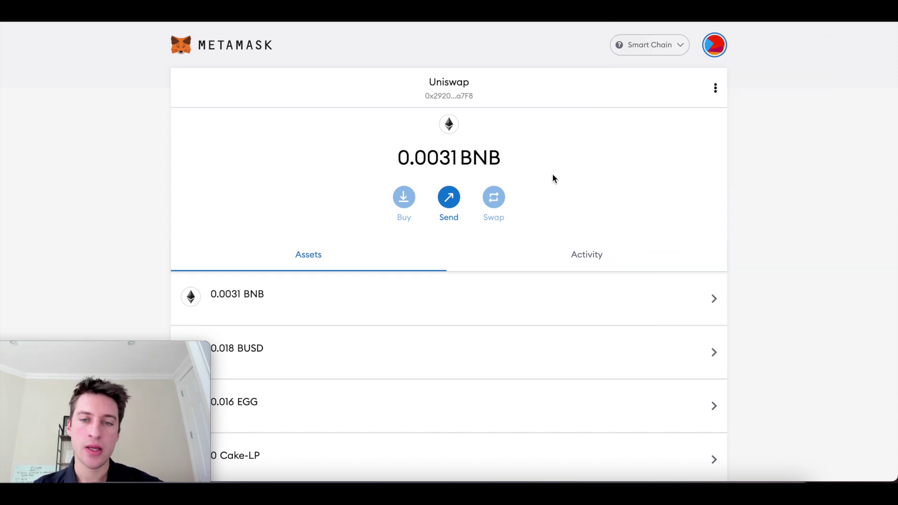
left_click(714, 49)
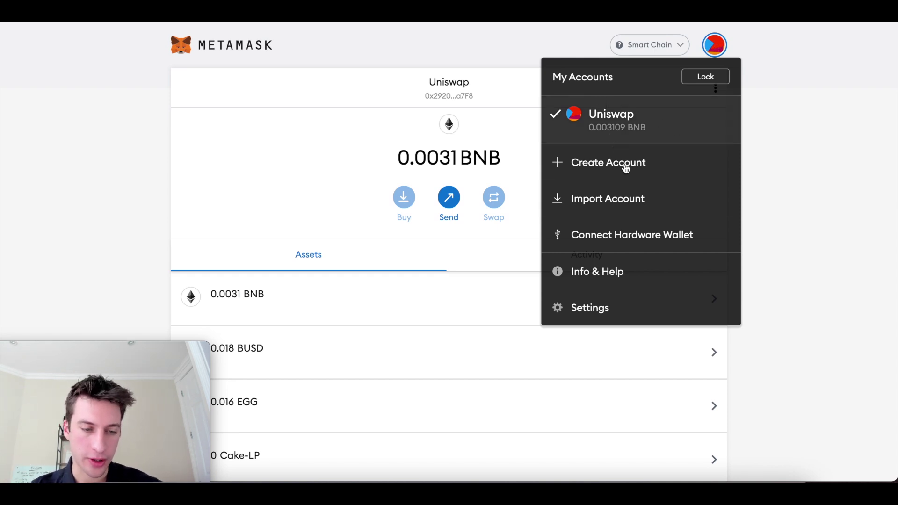
left_click(614, 316)
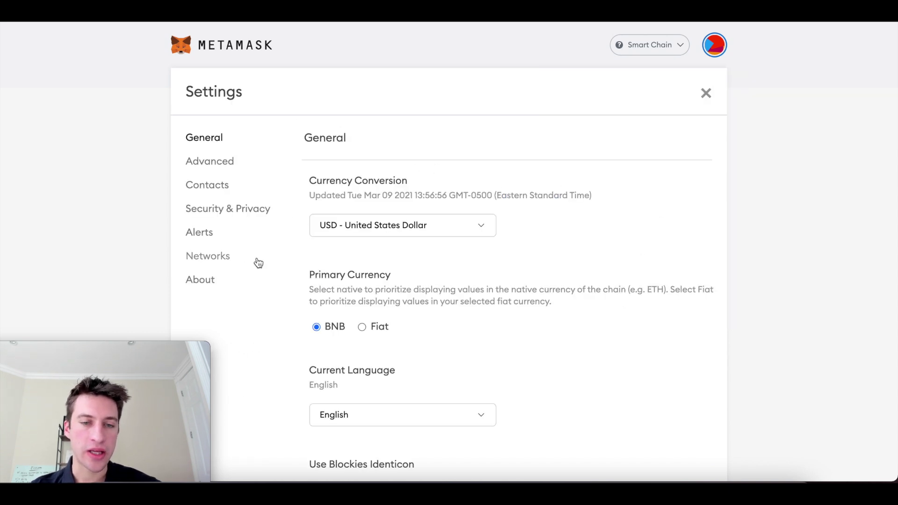
left_click(214, 256)
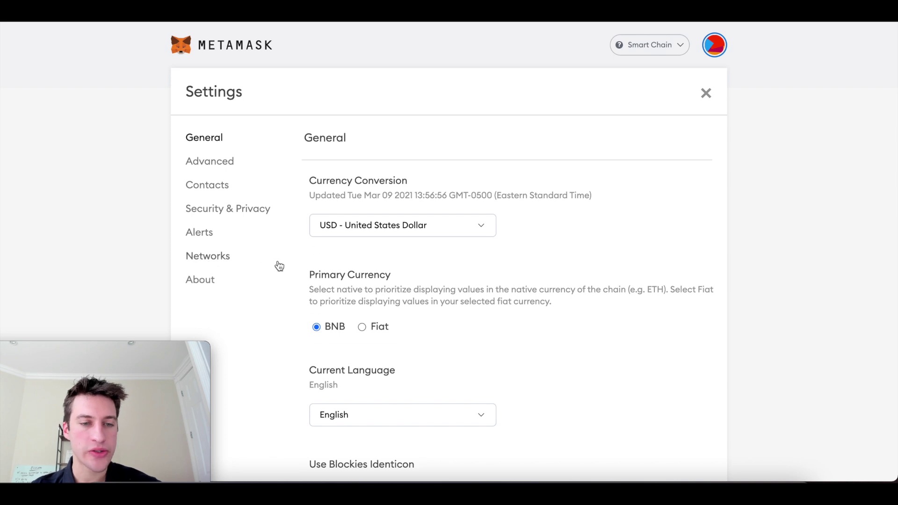
scroll(288, 271, "down", 1)
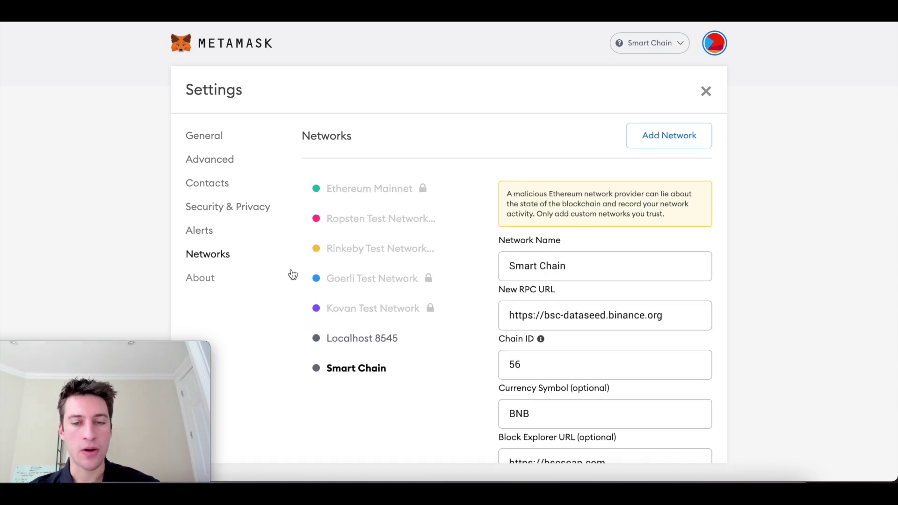
scroll(494, 347, "down", 1)
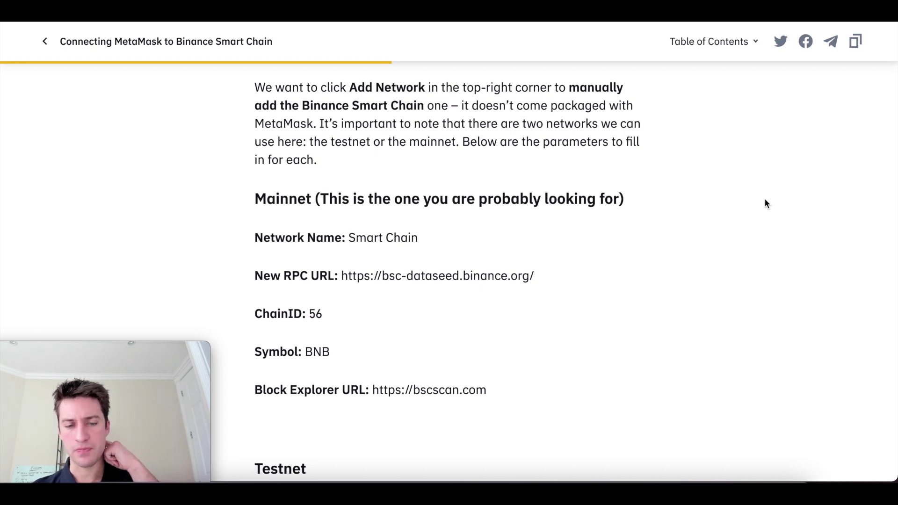
scroll(765, 199, "up", 2)
scroll(765, 198, "down", 2)
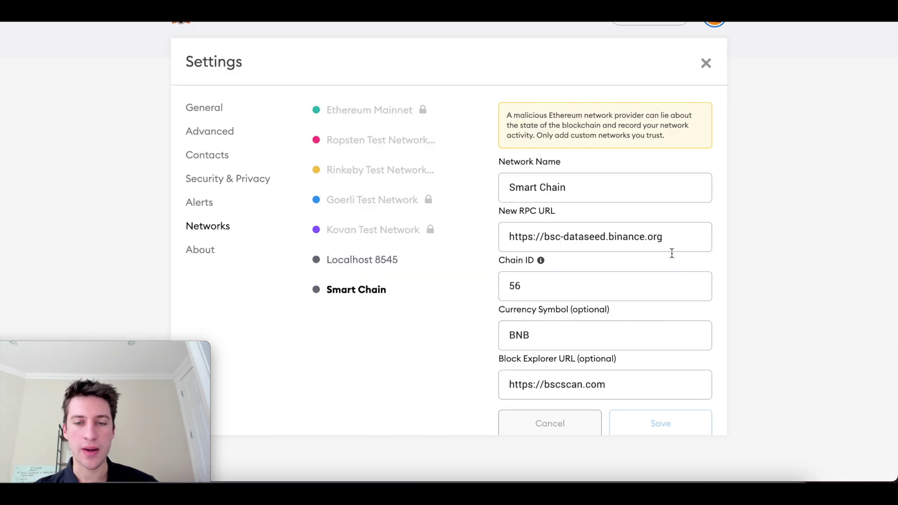
scroll(598, 343, "down", 1)
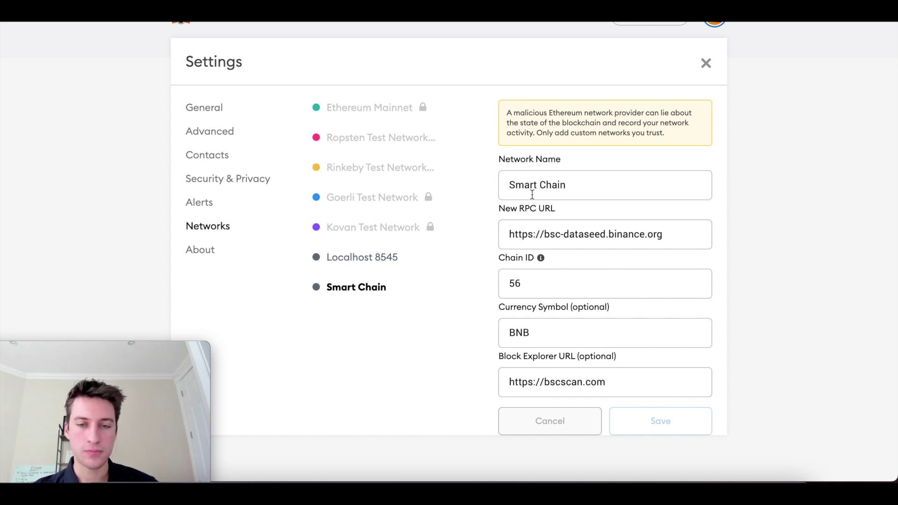
scroll(473, 355, "up", 2)
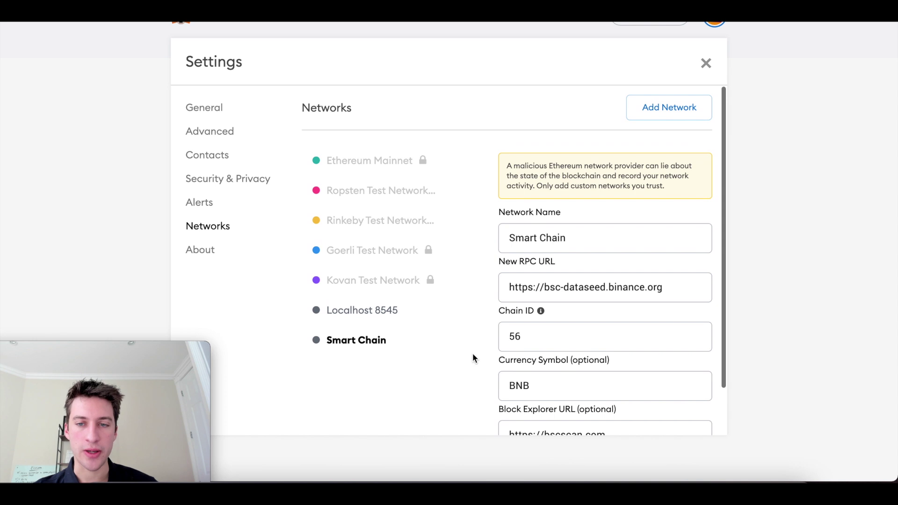
scroll(473, 358, "down", 2)
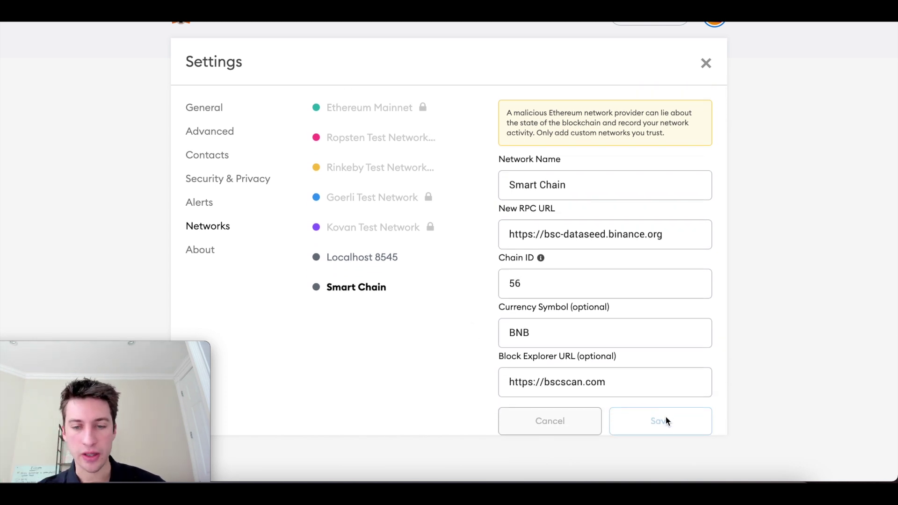
scroll(484, 190, "up", 2)
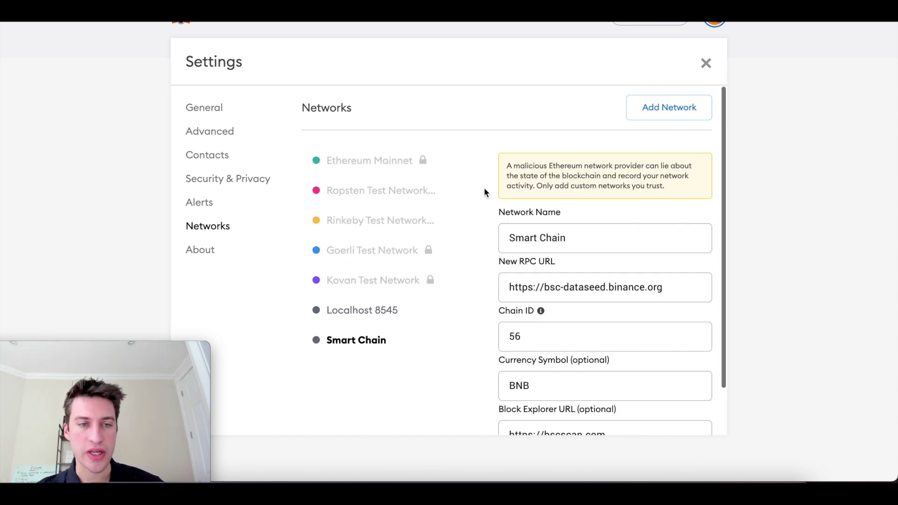
left_click(706, 66)
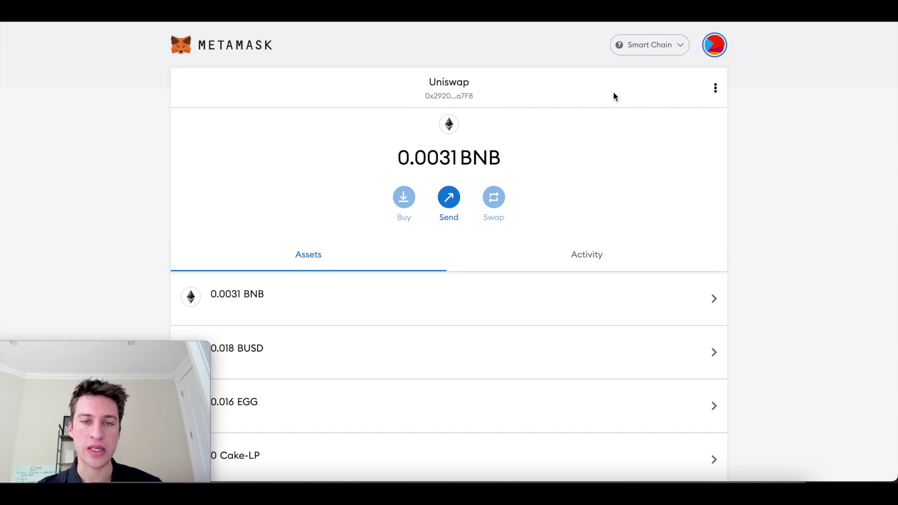
Leave Settings and keep Smart Chain selected as MetaMask's active network
left_click(686, 47)
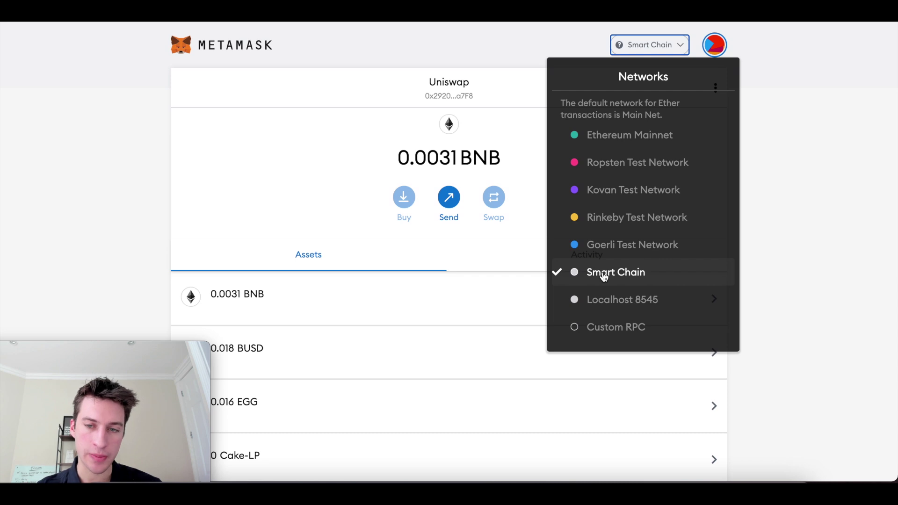
left_click(784, 244)
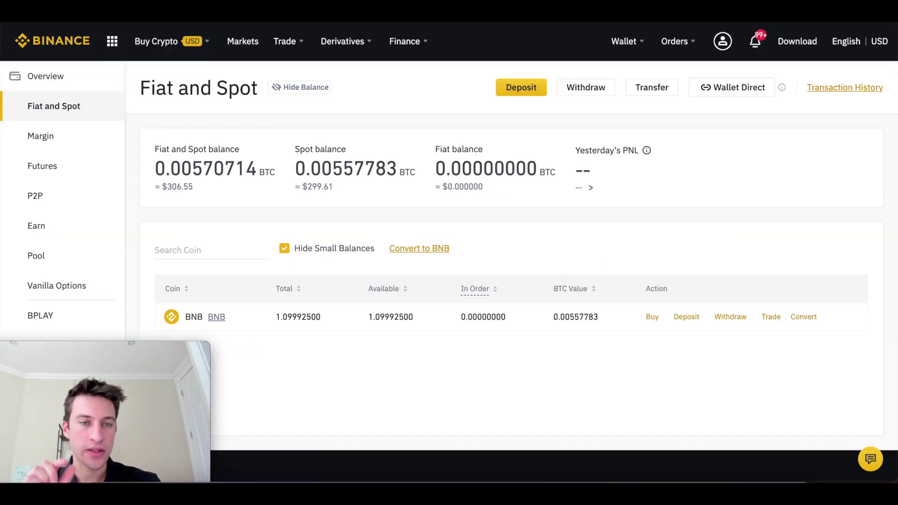
Start a withdrawal from the BNB row on the Fiat and Spot page
scroll(585, 214, "down", 1)
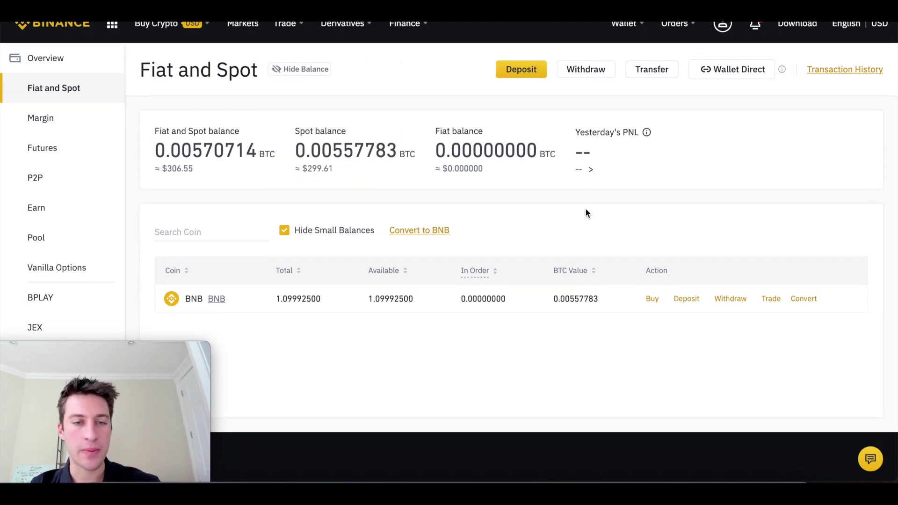
scroll(381, 264, "down", 1)
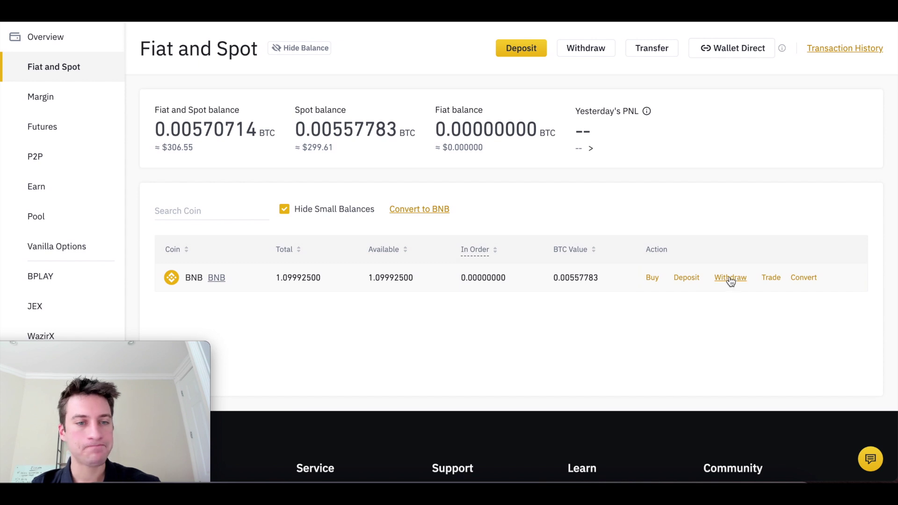
left_click(730, 279)
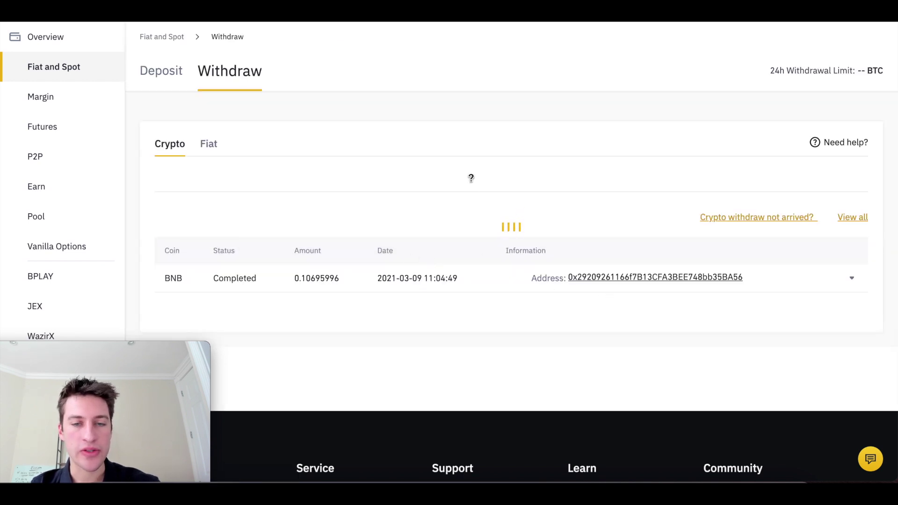
scroll(471, 178, "up", 2)
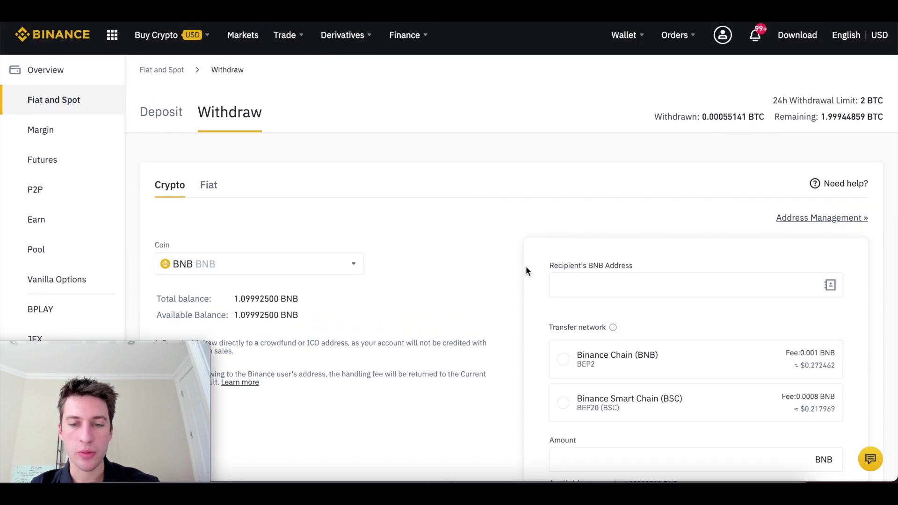
scroll(525, 266, "down", 1)
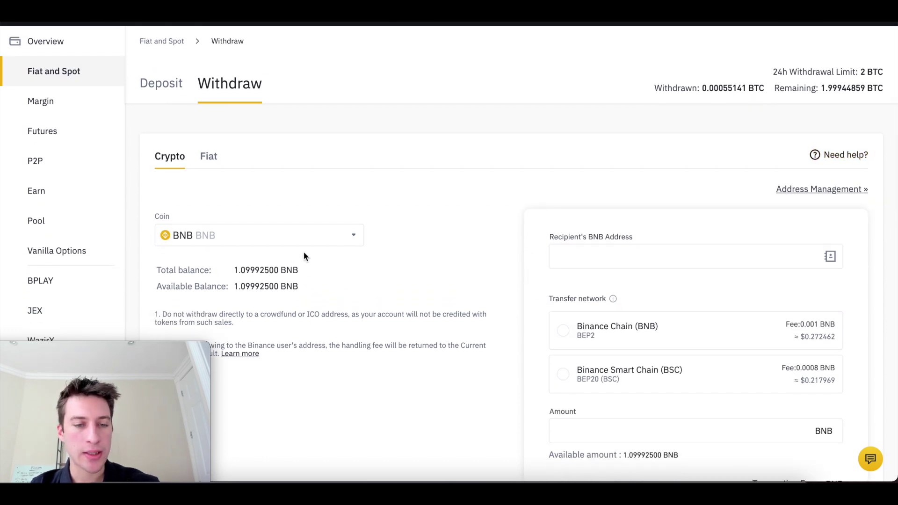
scroll(304, 255, "down", 2)
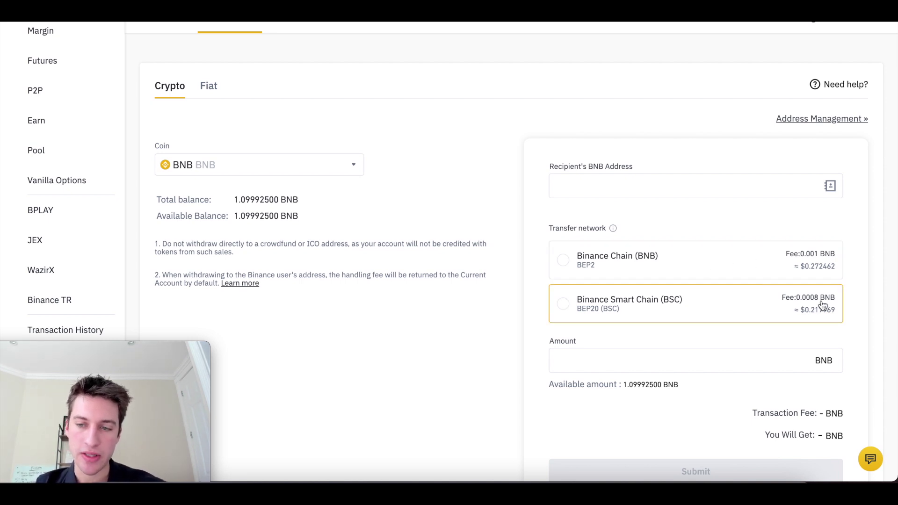
Choose the BEP20 (BSC) network and withdraw the full 1.09992500 BNB balance
left_click(566, 311)
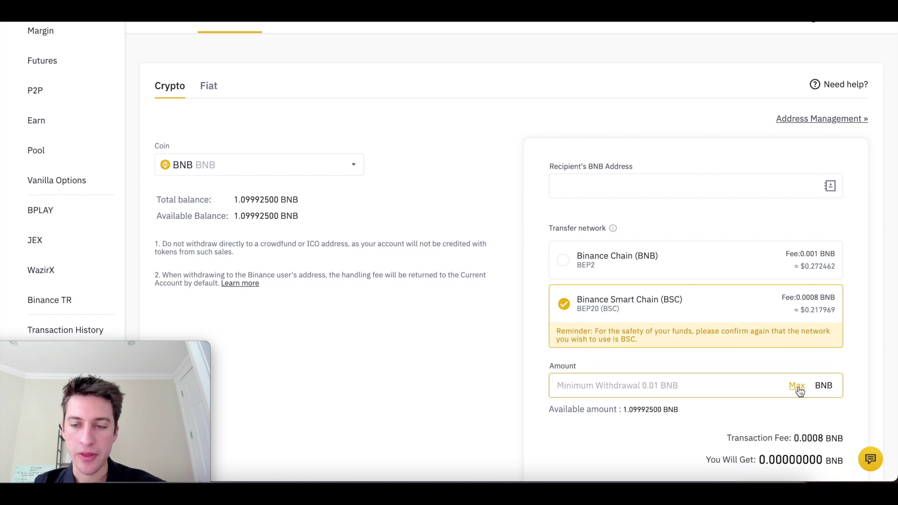
left_click(796, 385)
scroll(451, 355, "down", 1)
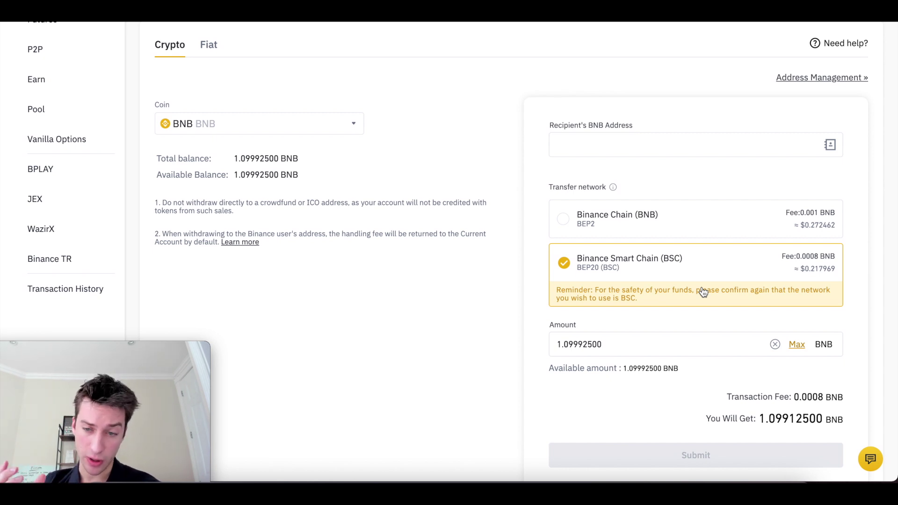
scroll(678, 292, "down", 2)
scroll(702, 284, "up", 1)
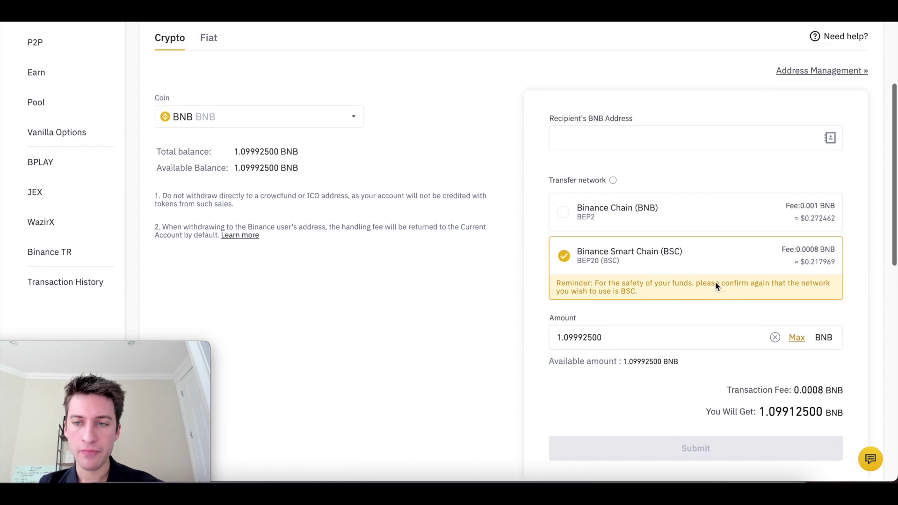
scroll(716, 285, "down", 3)
scroll(716, 286, "up", 3)
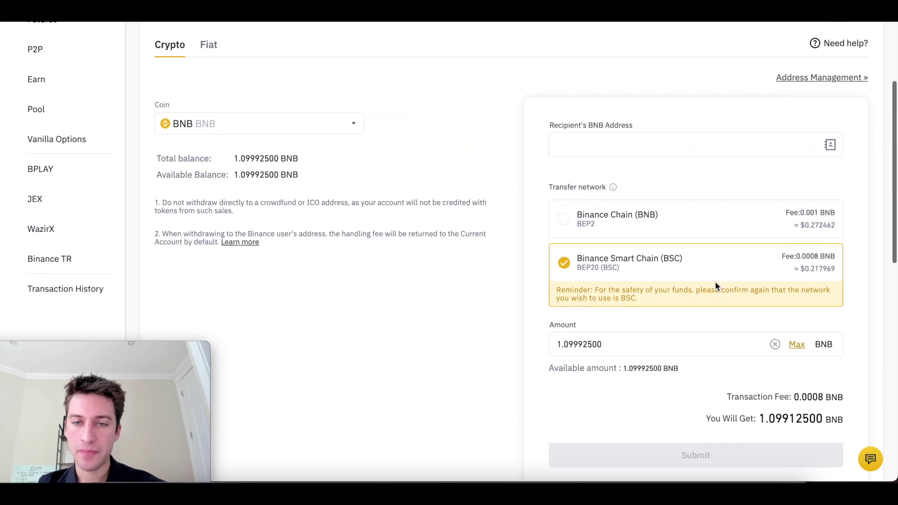
left_click(648, 153)
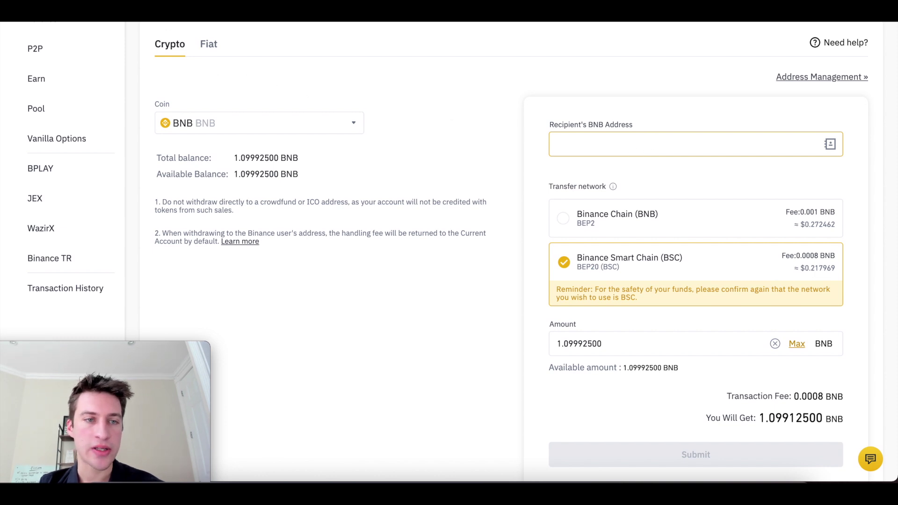
Copy the MetaMask Uniswap account's address to the clipboard
key("ctrl+Tab")
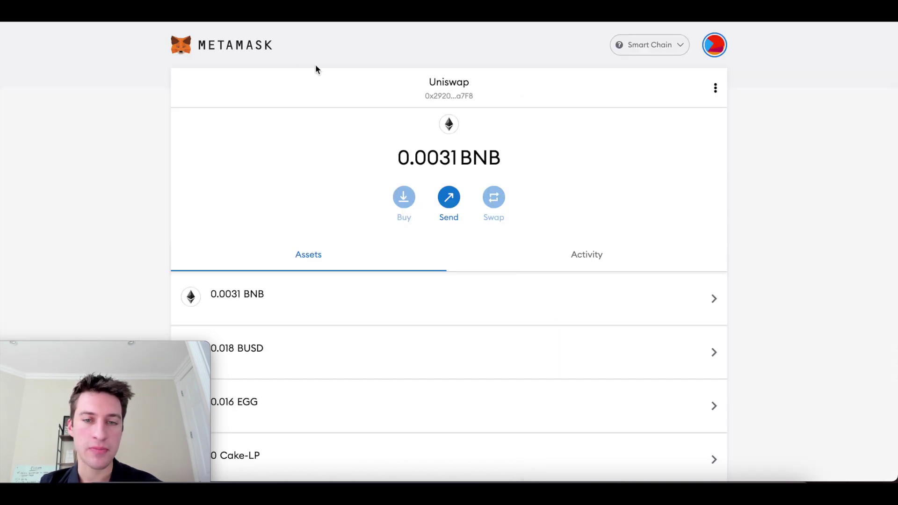
left_click(455, 97)
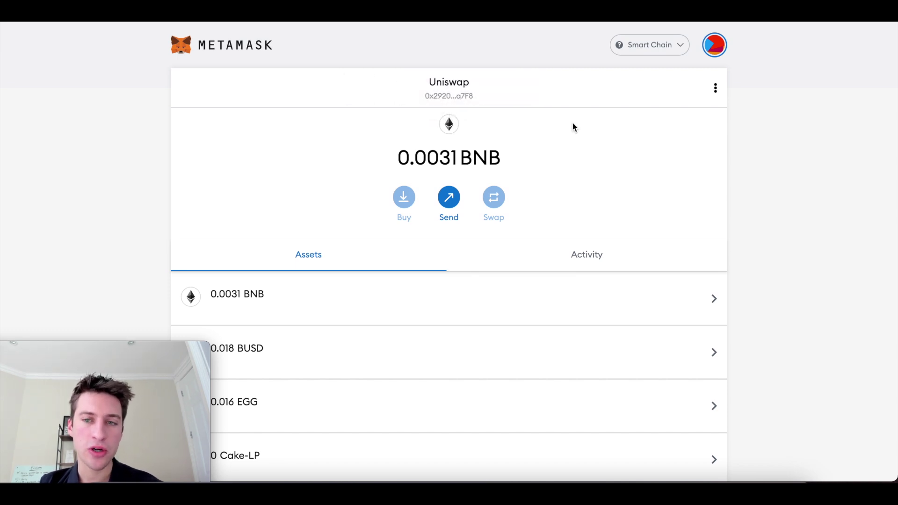
left_click(667, 44)
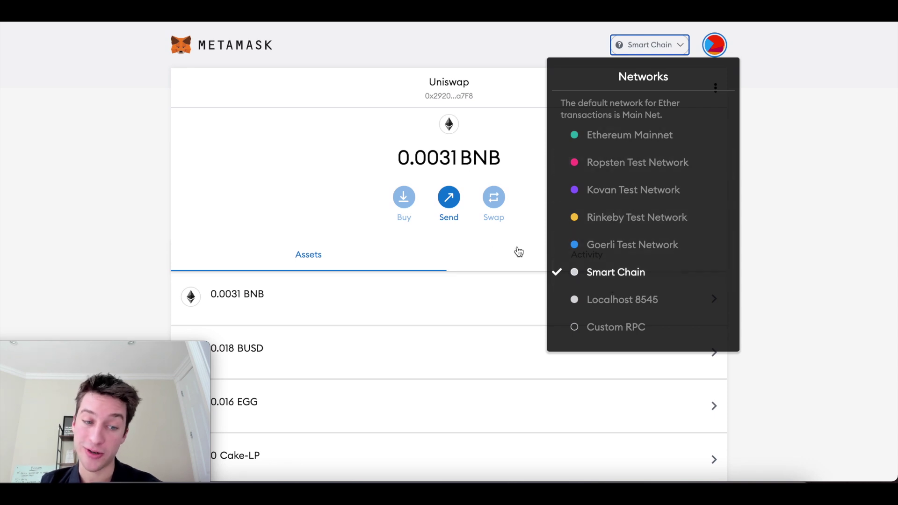
left_click(494, 245)
left_click(459, 85)
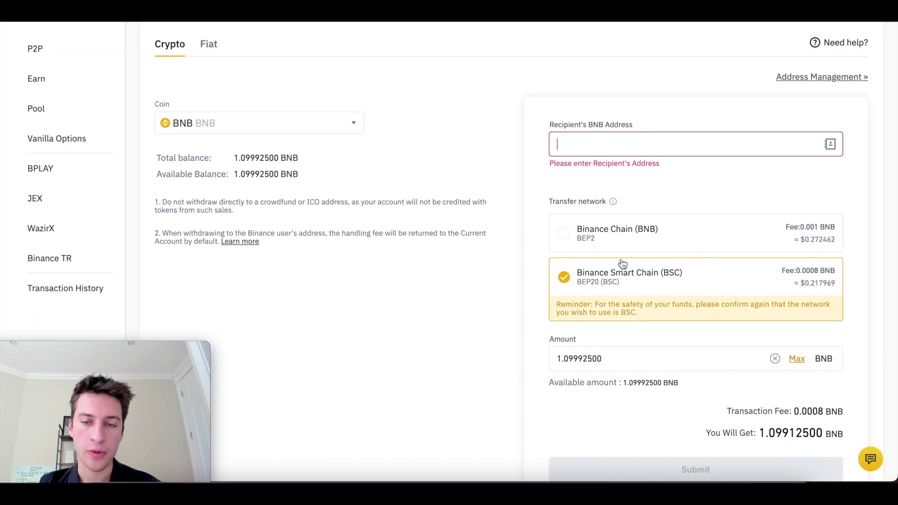
Paste the wallet address as recipient and submit the 1.09992500 BNB withdrawal over BSC
key("ctrl+v")
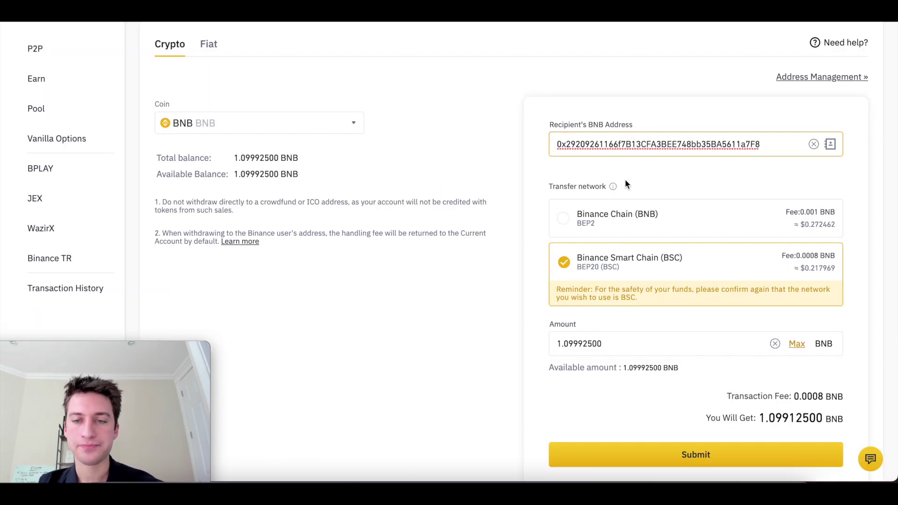
left_click(625, 182)
scroll(591, 370, "down", 1)
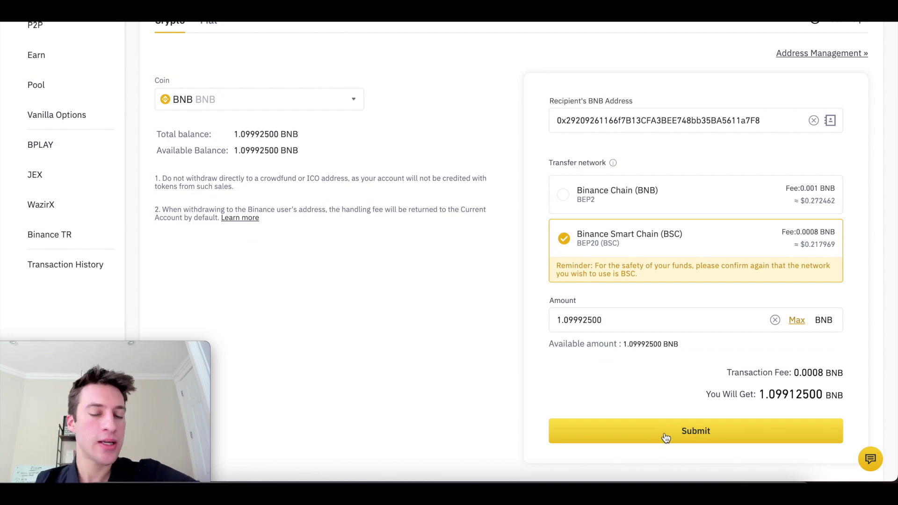
scroll(665, 435, "down", 3)
scroll(666, 437, "up", 2)
left_click(682, 421)
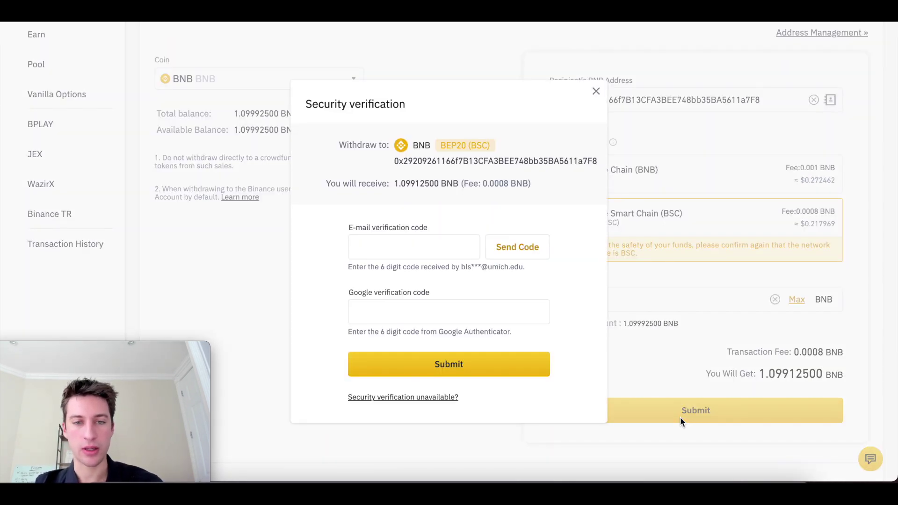
Request the email verification code in the Security verification dialog
left_click(548, 309)
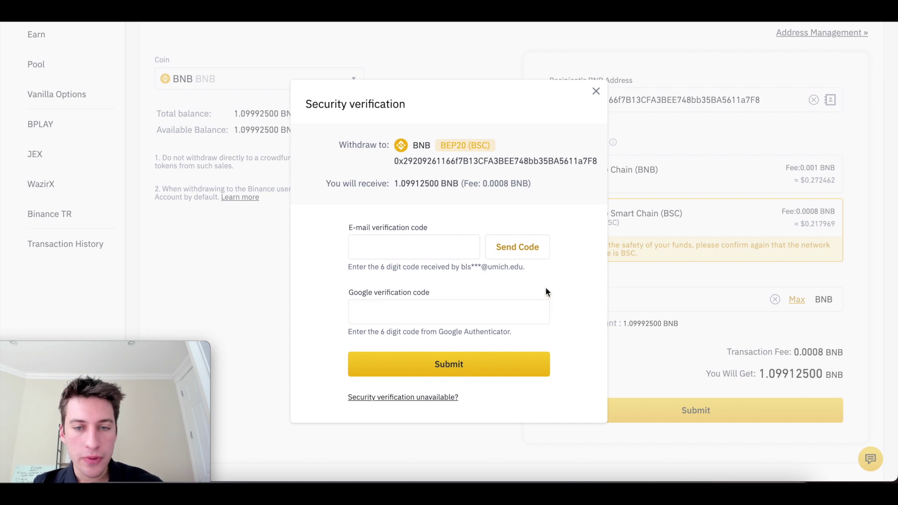
left_click(534, 250)
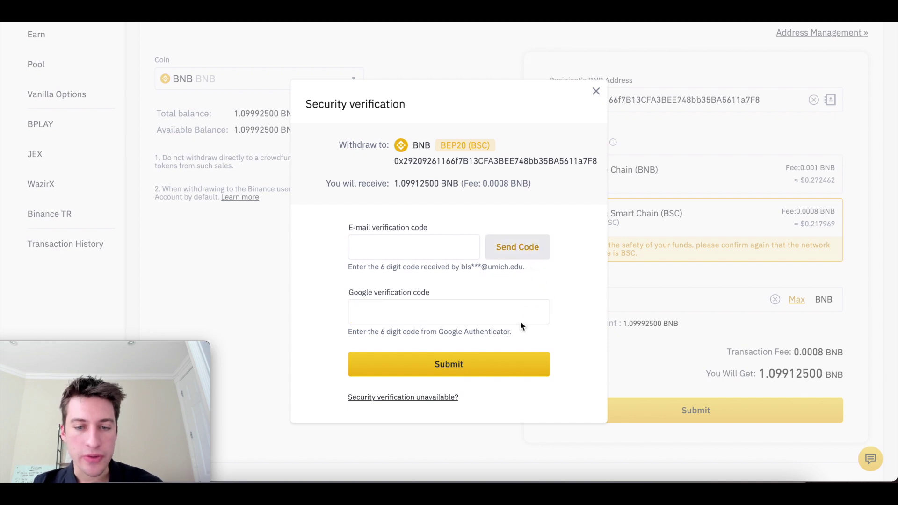
left_click(507, 317)
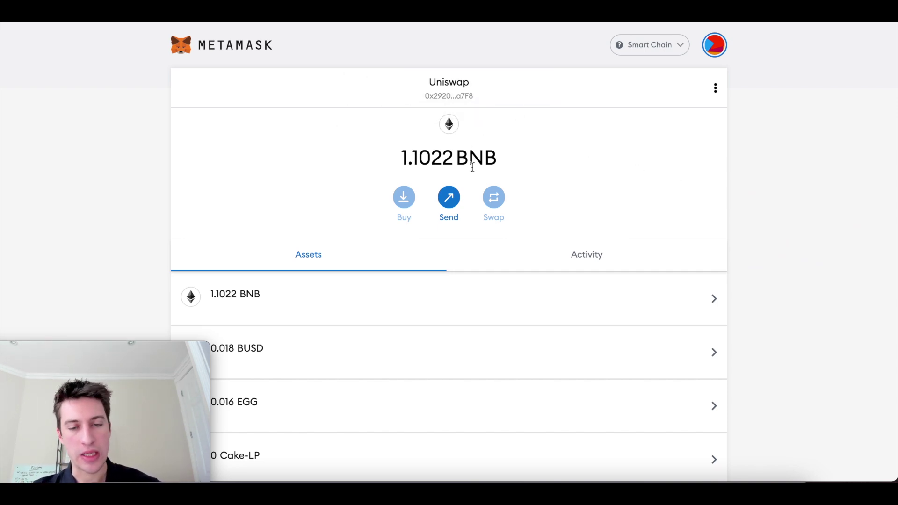
Check that MetaMask now holds 1.1022 BNB on Smart Chain, leaving the network unchanged
mouse_move(472, 167)
left_click(673, 49)
left_click(773, 176)
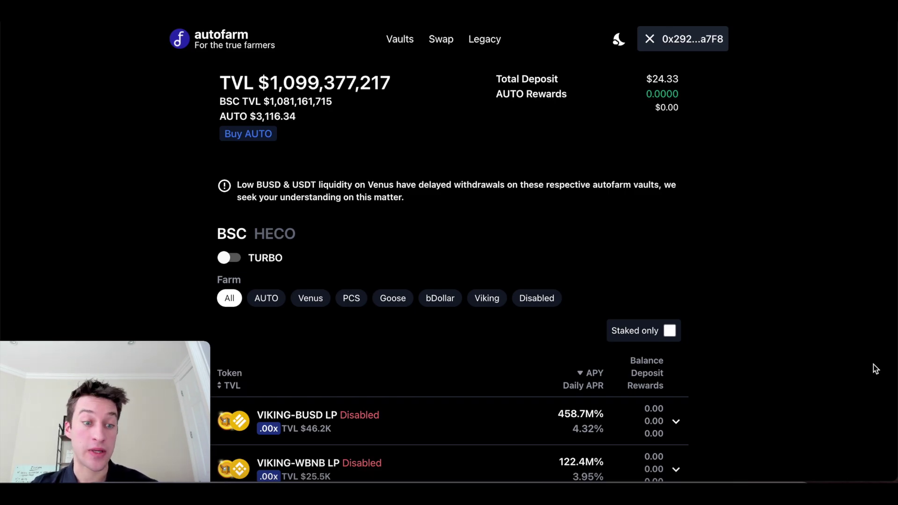
scroll(820, 360, "down", 4)
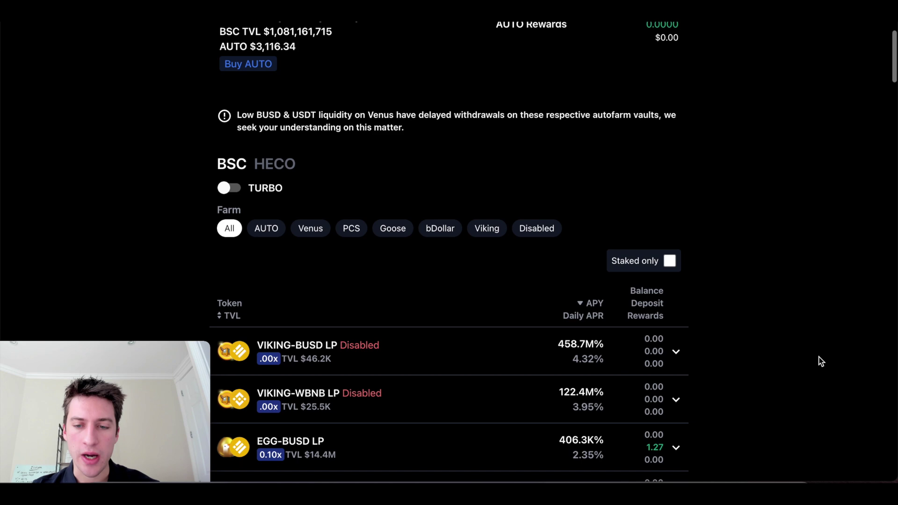
scroll(649, 390, "up", 5)
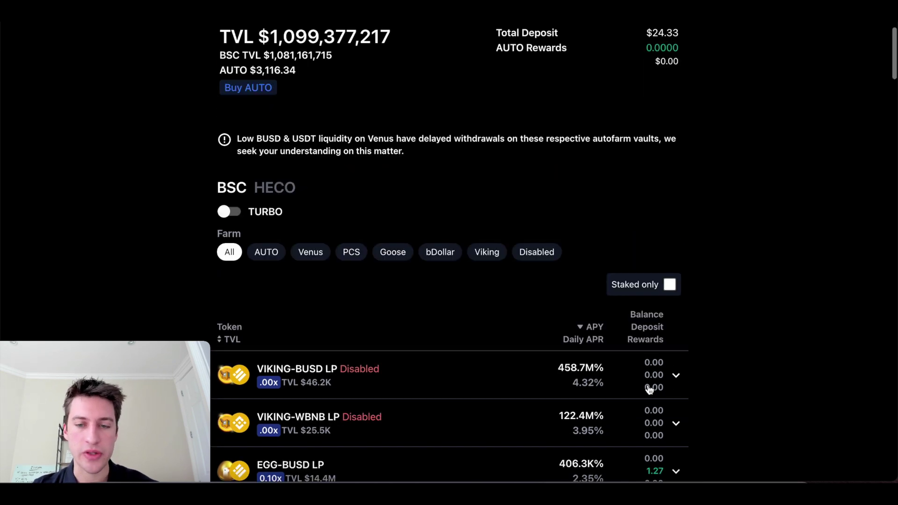
scroll(728, 375, "down", 10)
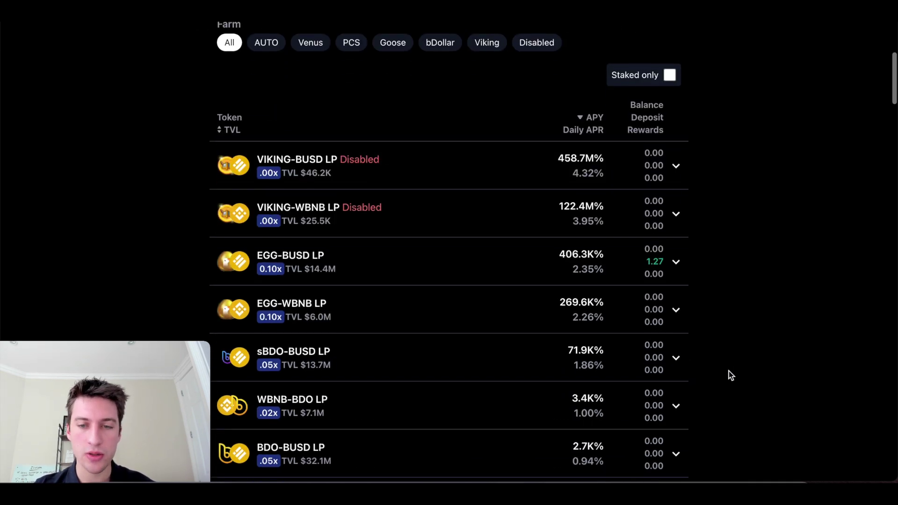
left_click(676, 227)
scroll(751, 227, "down", 3)
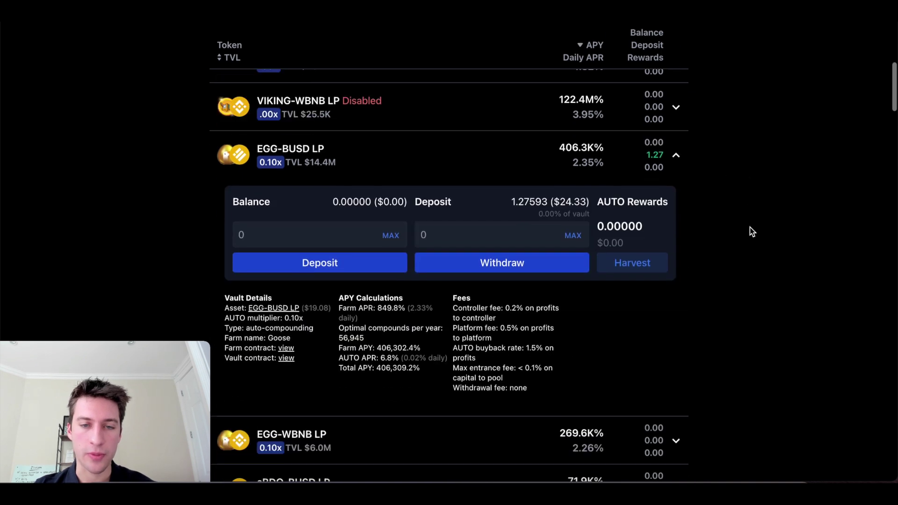
scroll(664, 220, "up", 2)
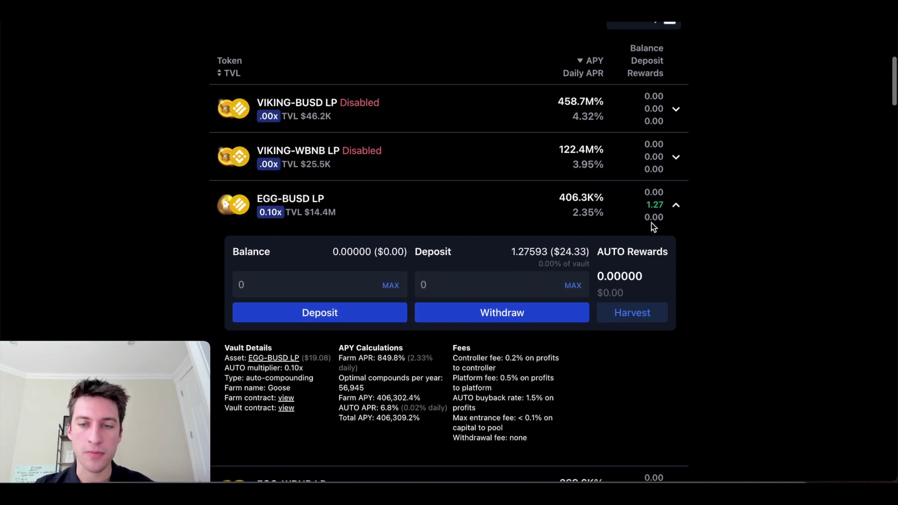
left_click(676, 204)
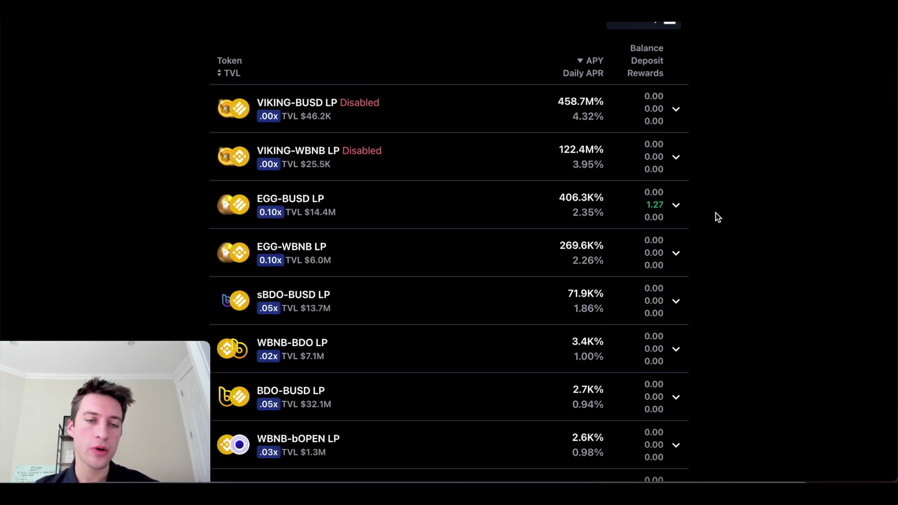
Expand the EGG-WBNB LP vault and review its zero balance, zero deposit and Goose farm details
left_click(677, 256)
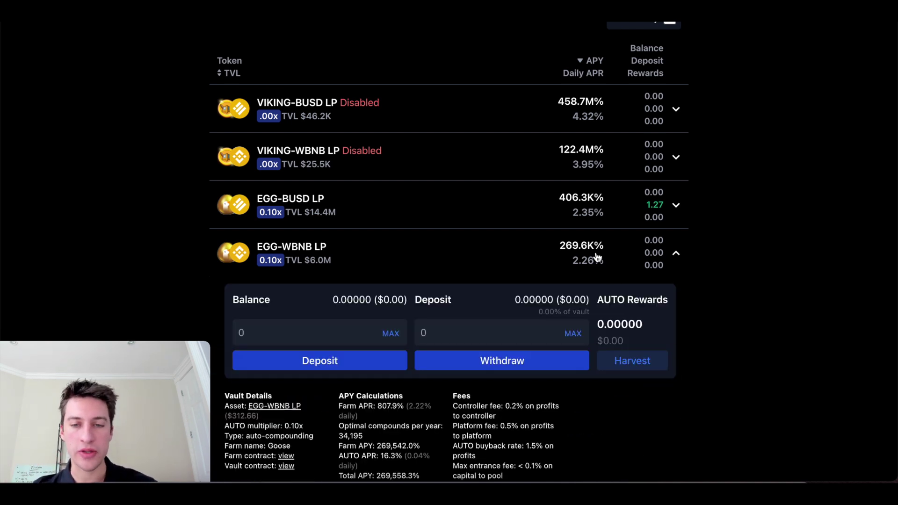
scroll(576, 253, "down", 1)
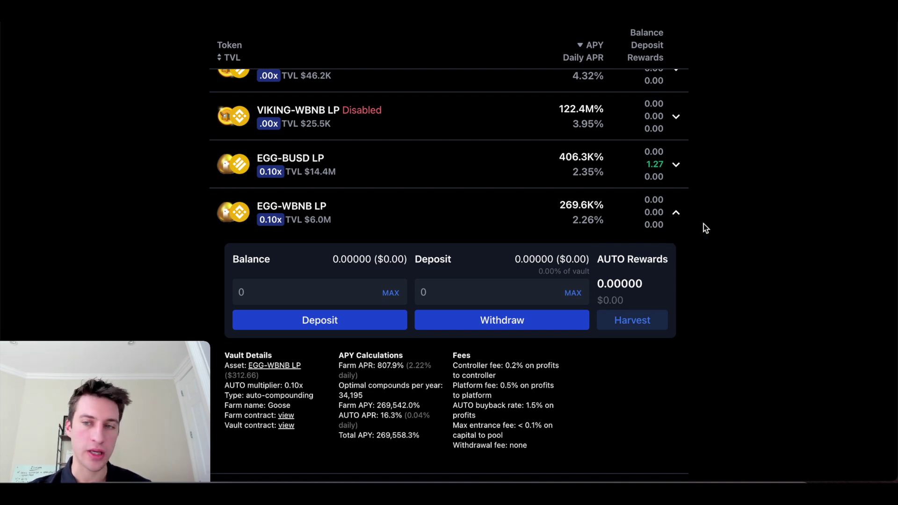
scroll(587, 206, "down", 1)
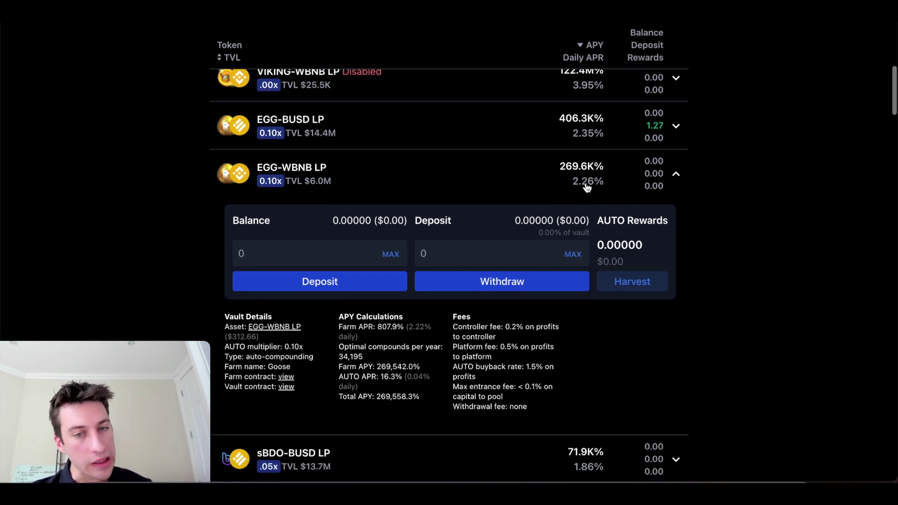
scroll(588, 175, "down", 1)
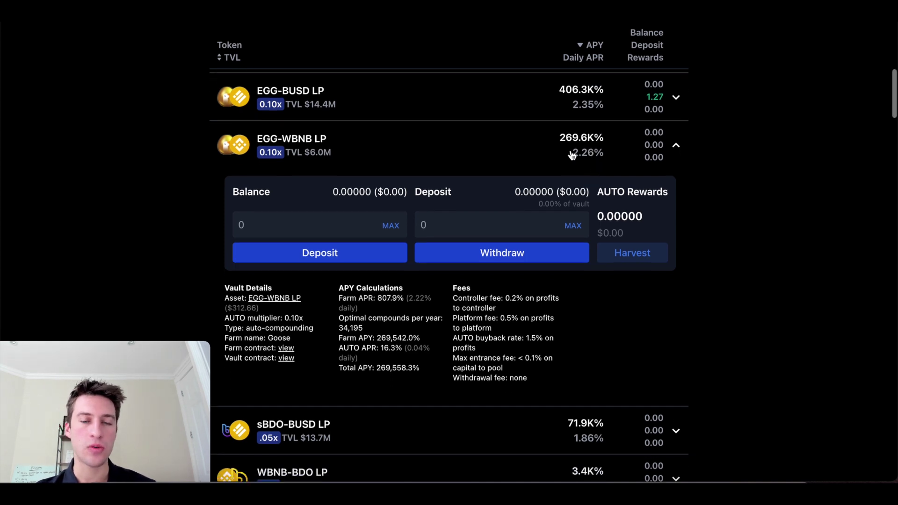
scroll(573, 161, "up", 1)
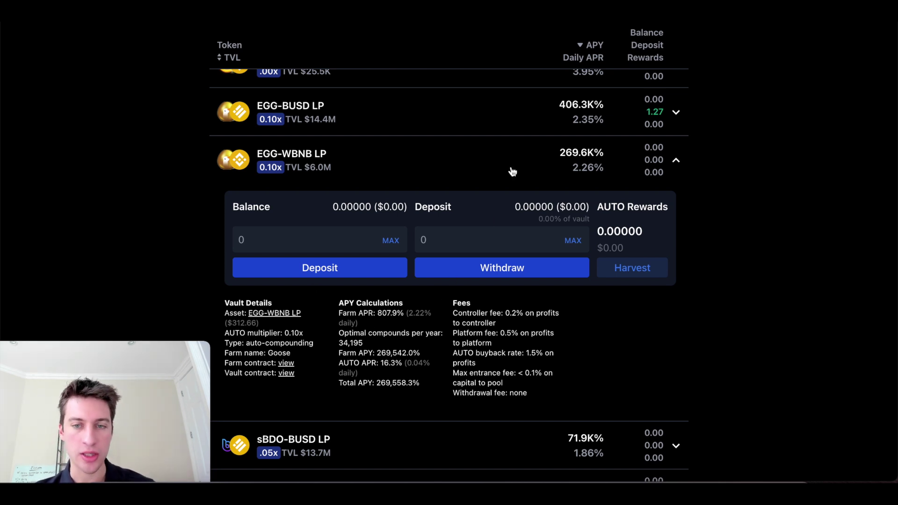
scroll(580, 164, "up", 1)
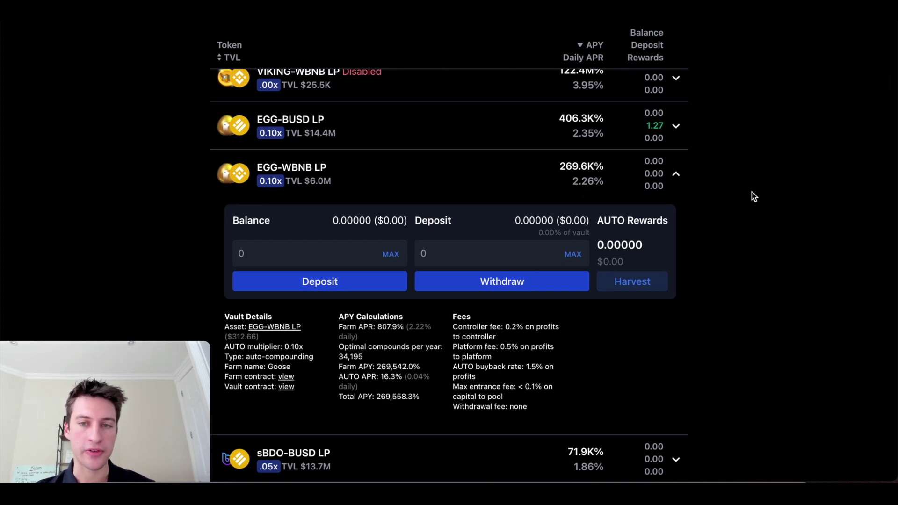
scroll(752, 192, "up", 1)
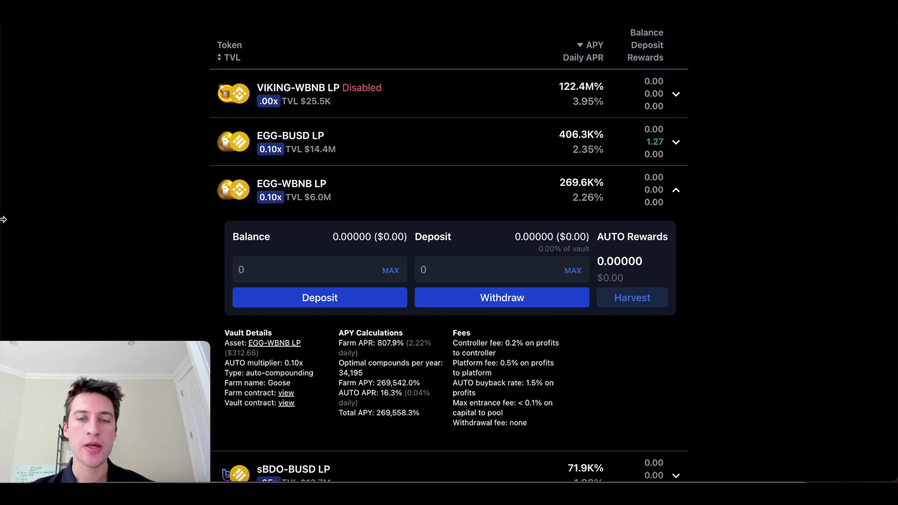
scroll(97, 209, "up", 2)
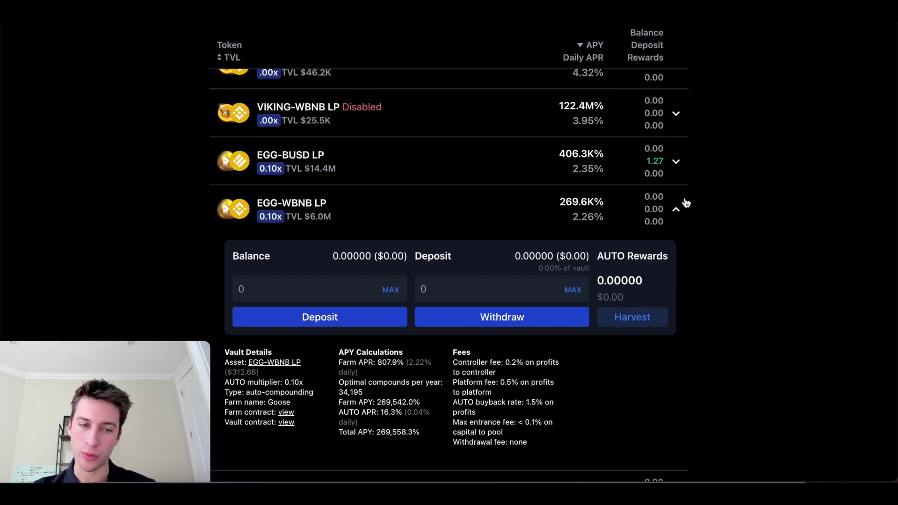
scroll(686, 202, "up", 1)
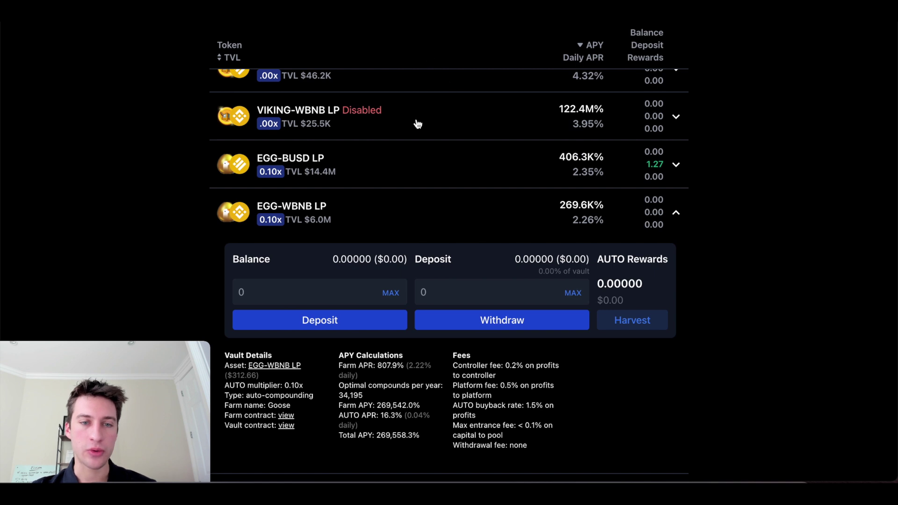
scroll(417, 123, "up", 1)
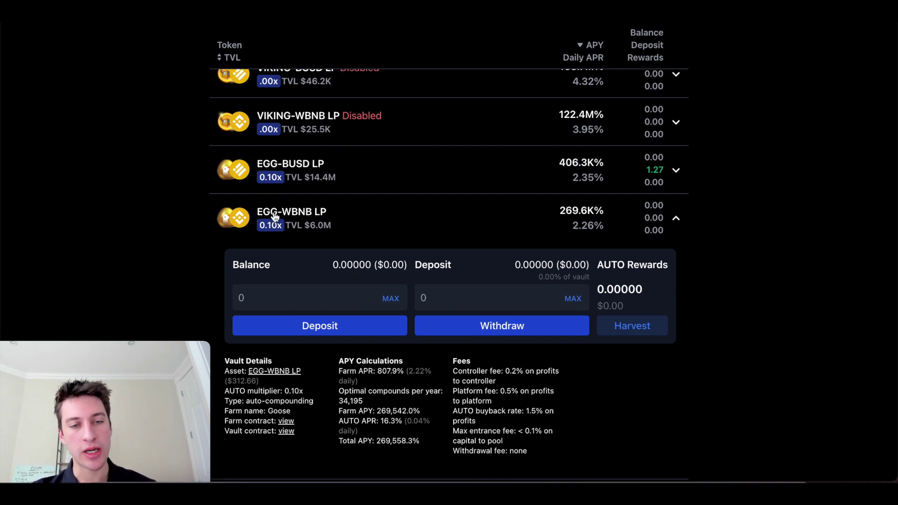
scroll(343, 242, "down", 1)
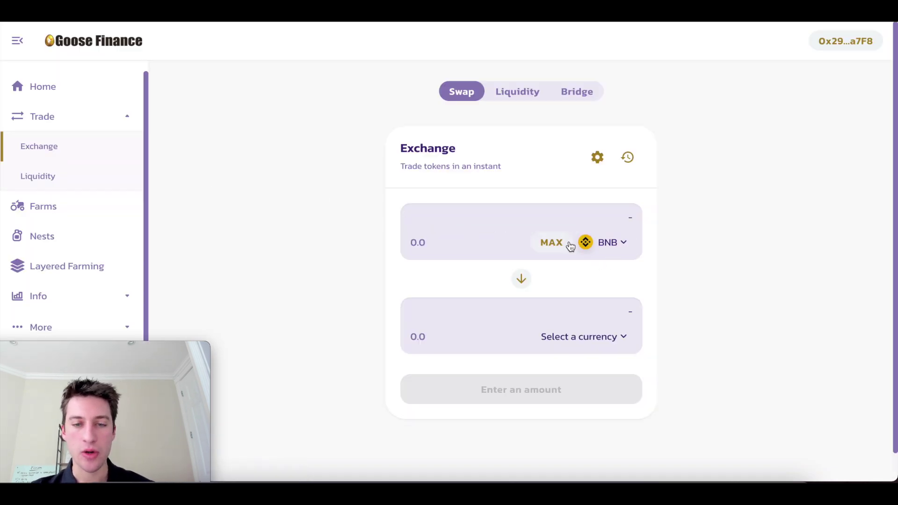
Enter 0.5 BNB as the input and select EGG as the token to receive
left_click(491, 242)
type("0.5")
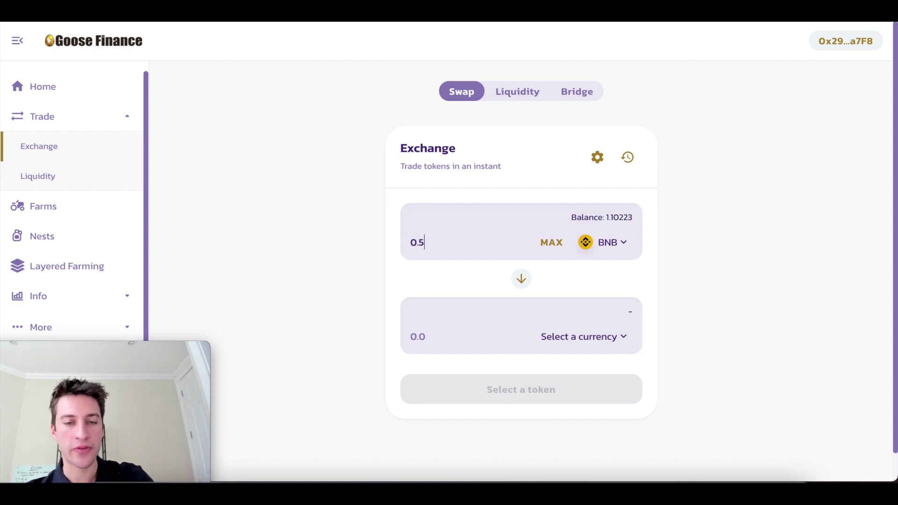
left_click(585, 336)
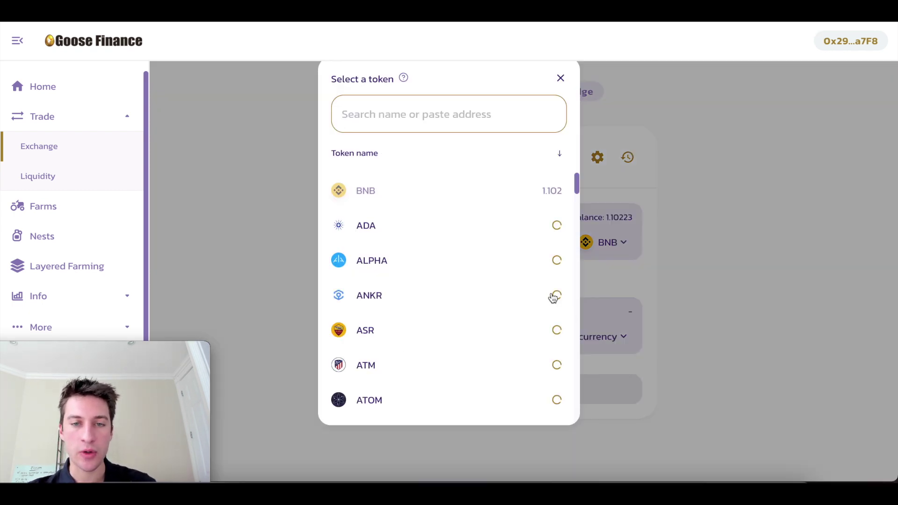
type("egg")
left_click(422, 190)
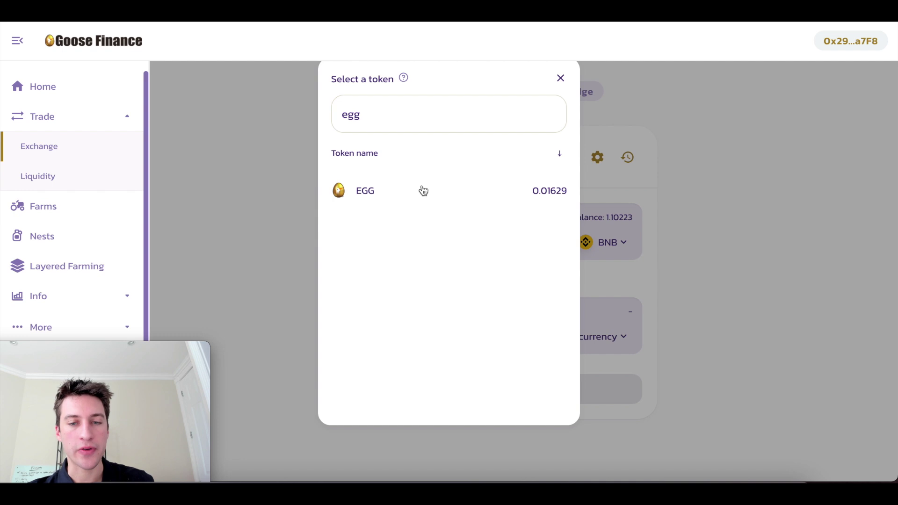
Review the 0.5 BNB to EGG swap quoted at about 1.7008 EGG
scroll(584, 272, "down", 1)
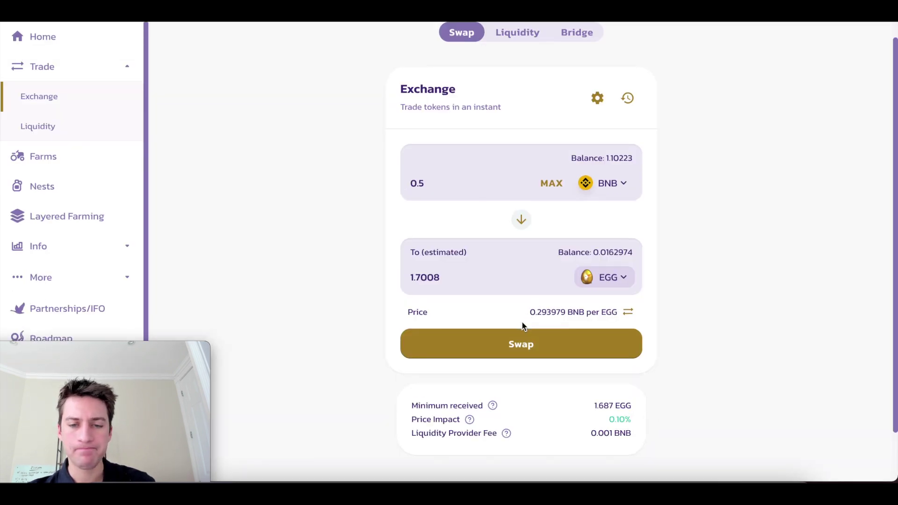
scroll(656, 276, "up", 1)
scroll(655, 277, "down", 2)
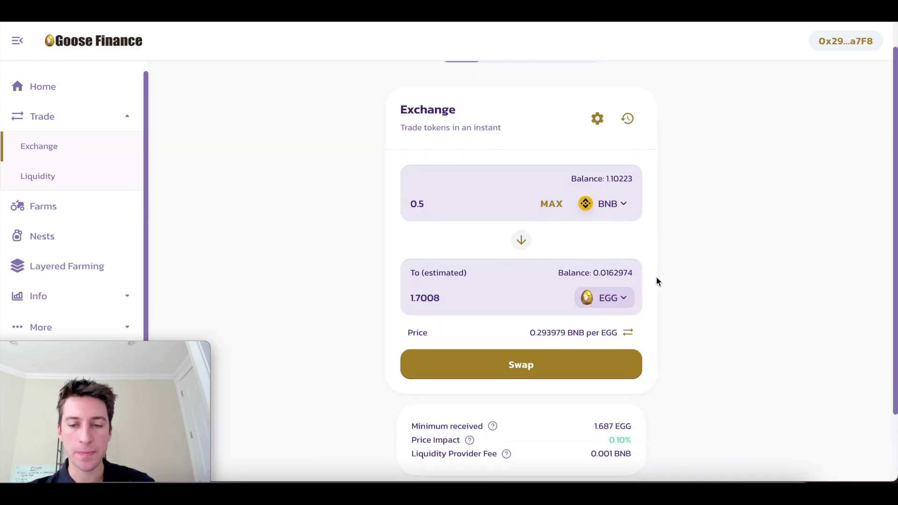
mouse_move(502, 378)
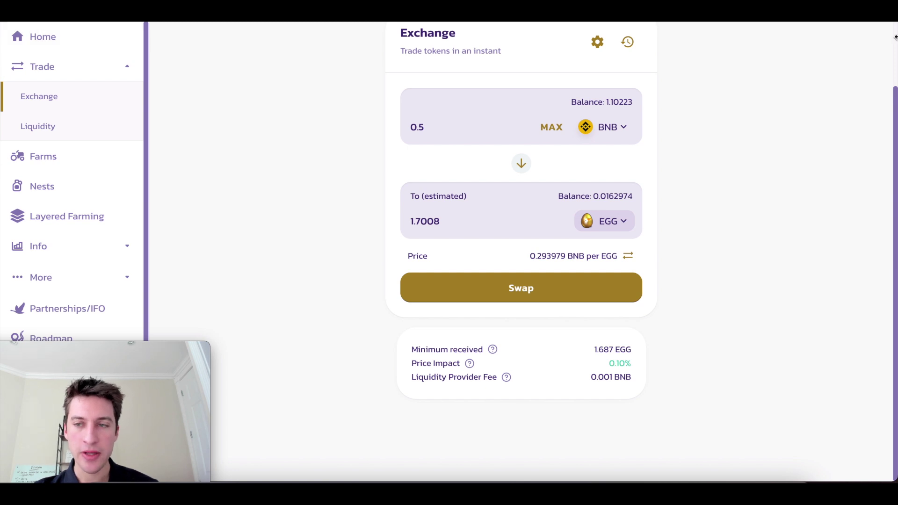
scroll(522, 313, "up", 2)
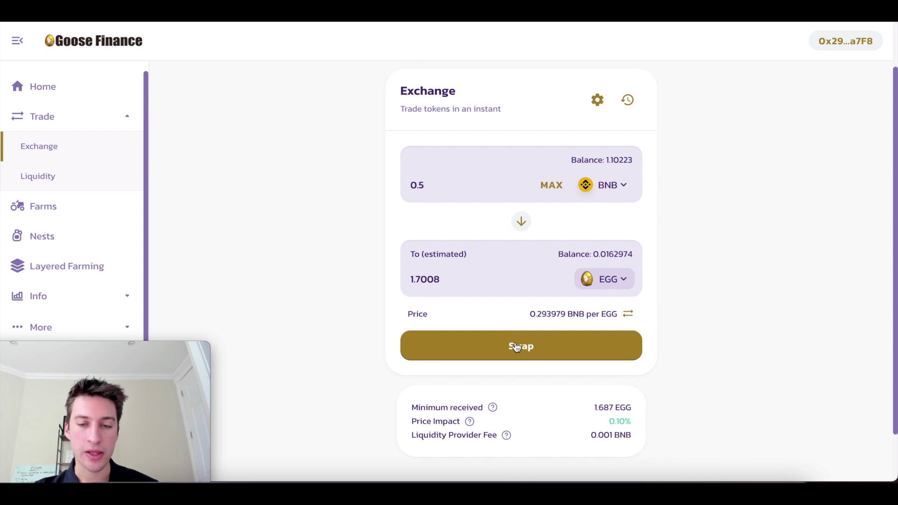
left_click(629, 346)
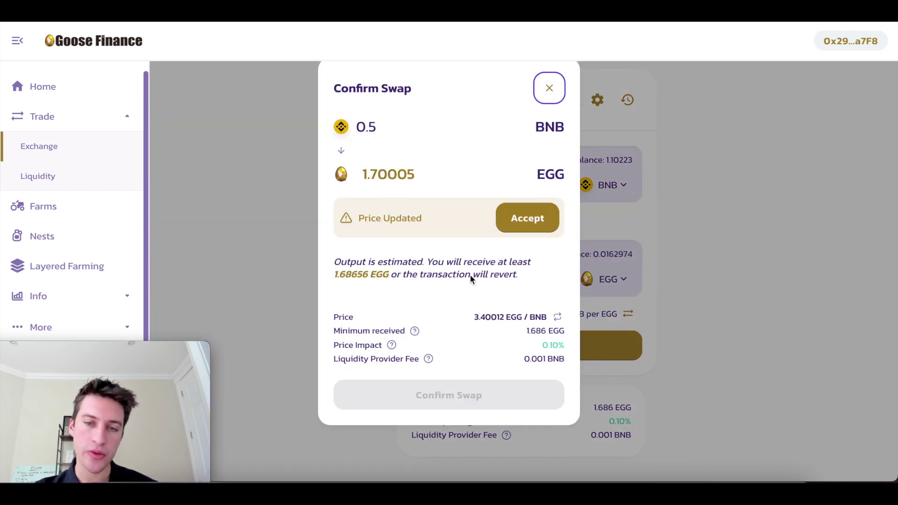
Accept the updated price and confirm the 0.5 BNB to EGG swap in MetaMask
left_click(527, 222)
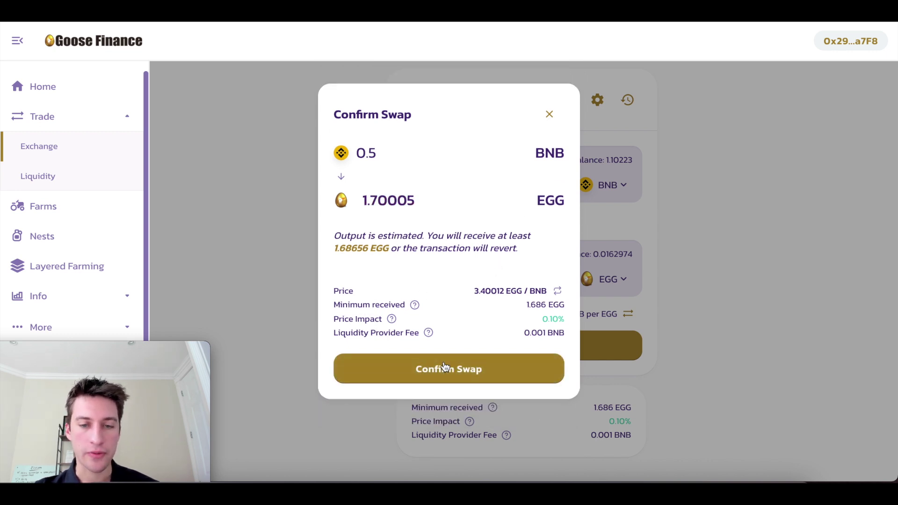
left_click(446, 368)
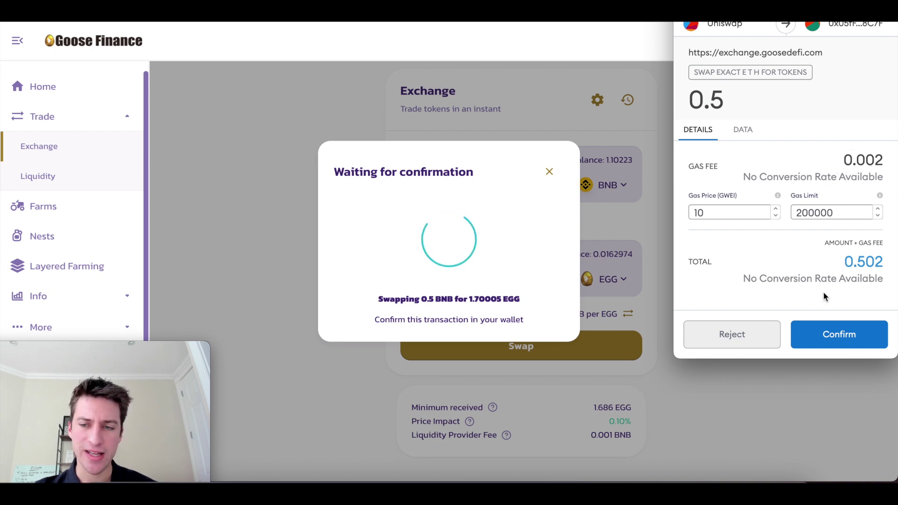
left_click(837, 333)
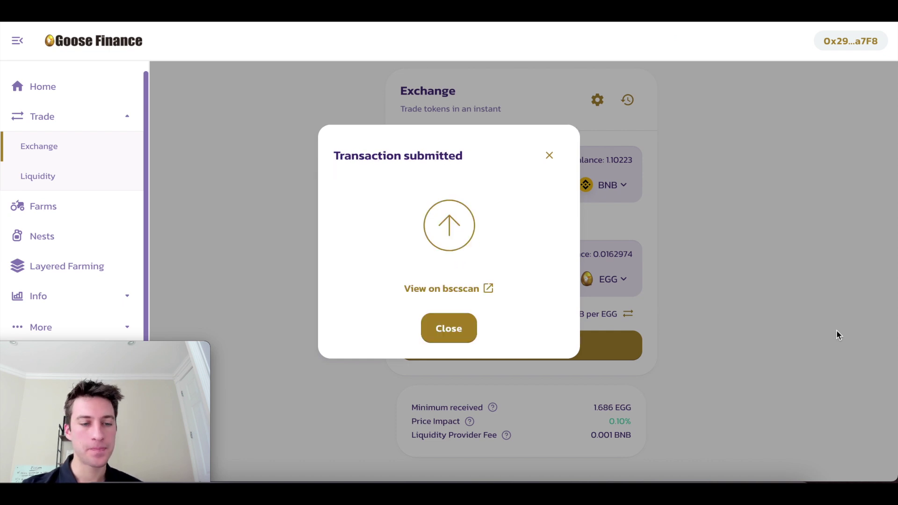
left_click(461, 335)
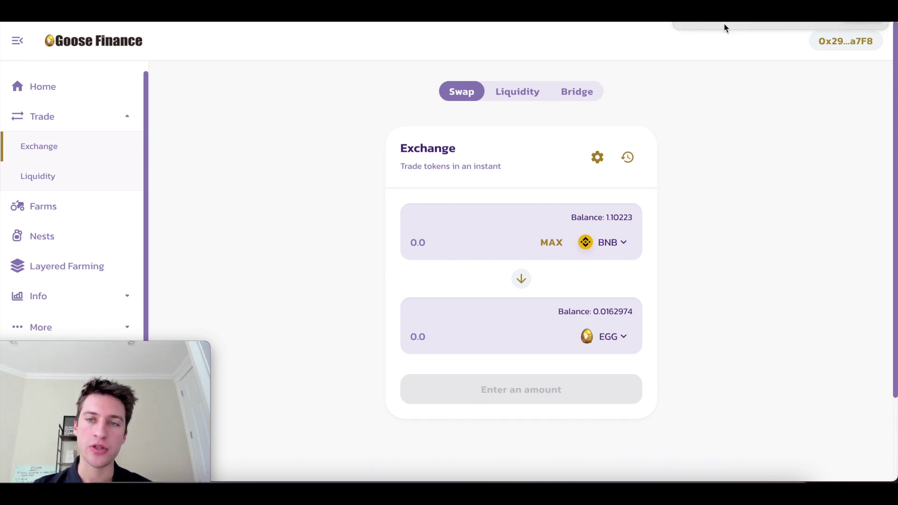
scroll(778, 206, "down", 2)
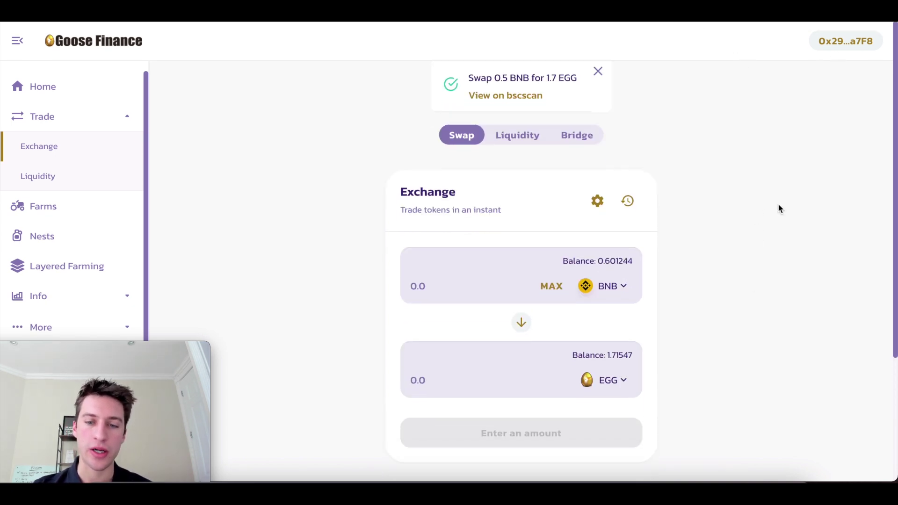
scroll(774, 227, "up", 2)
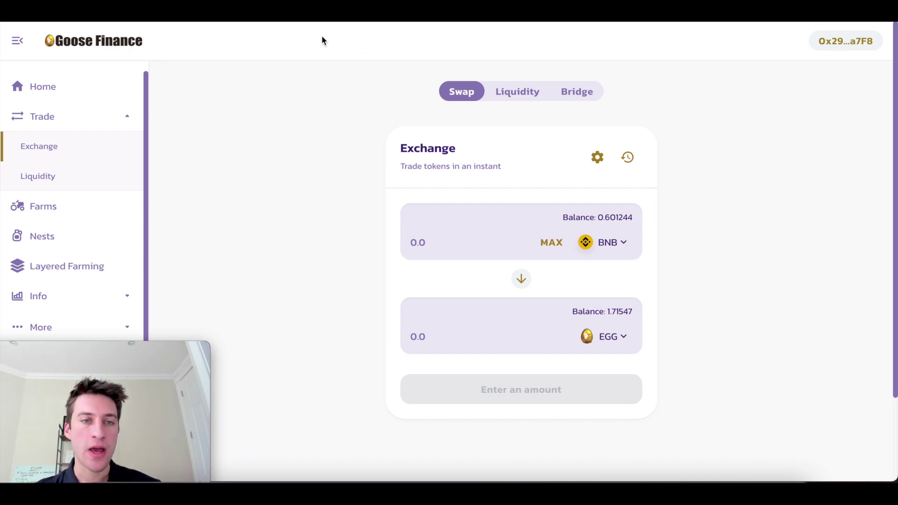
key("ctrl+Tab")
scroll(727, 149, "up", 5)
scroll(826, 139, "up", 3)
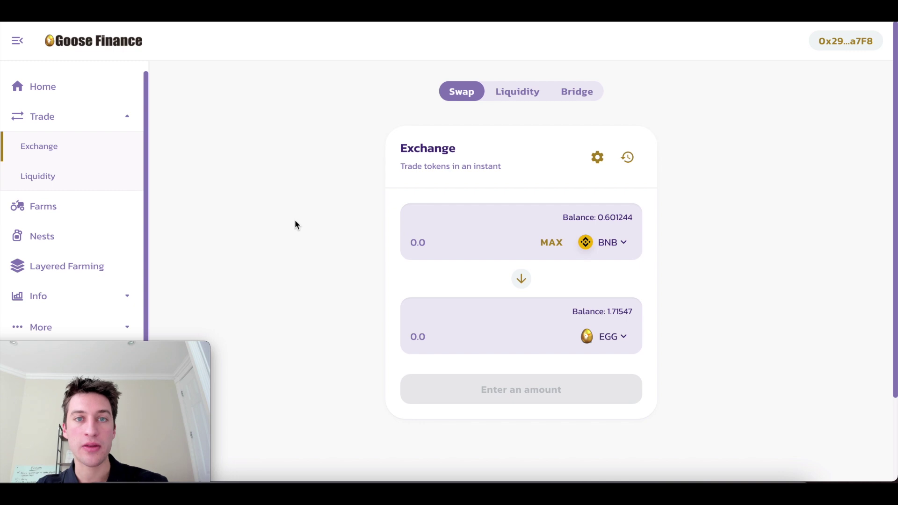
Add BNB/EGG liquidity using the full 1.71547 EGG balance against 0.50373 BNB
left_click(60, 178)
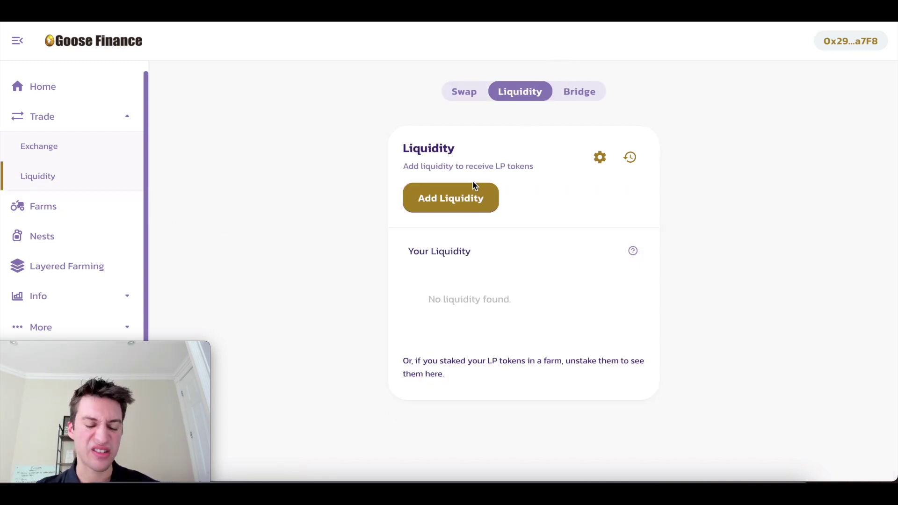
left_click(474, 196)
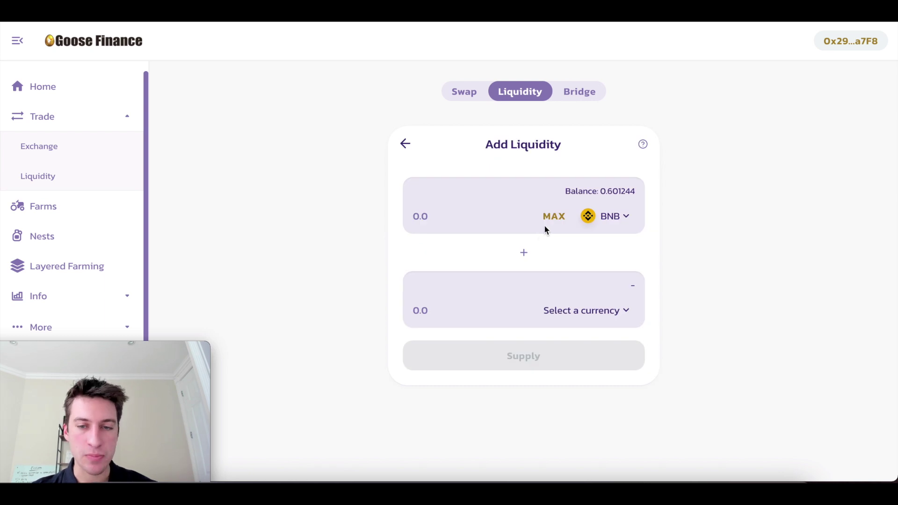
left_click(619, 321)
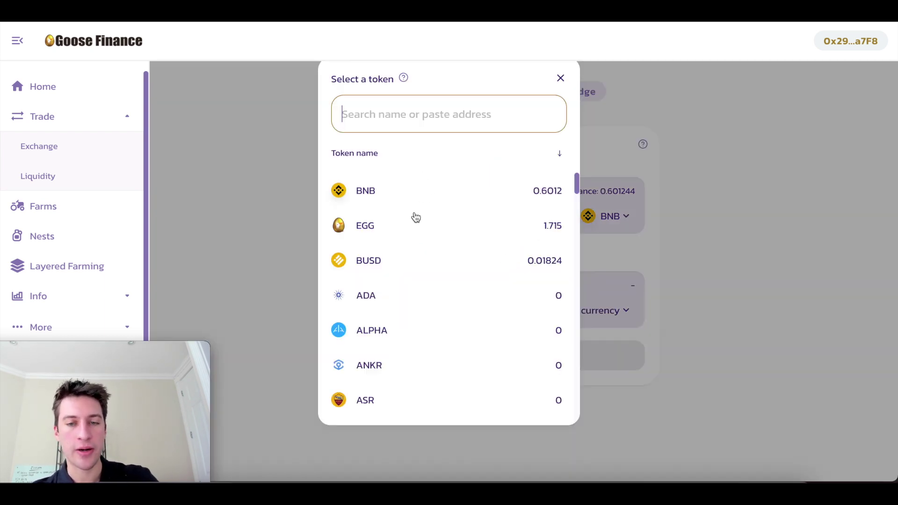
left_click(414, 225)
left_click(552, 310)
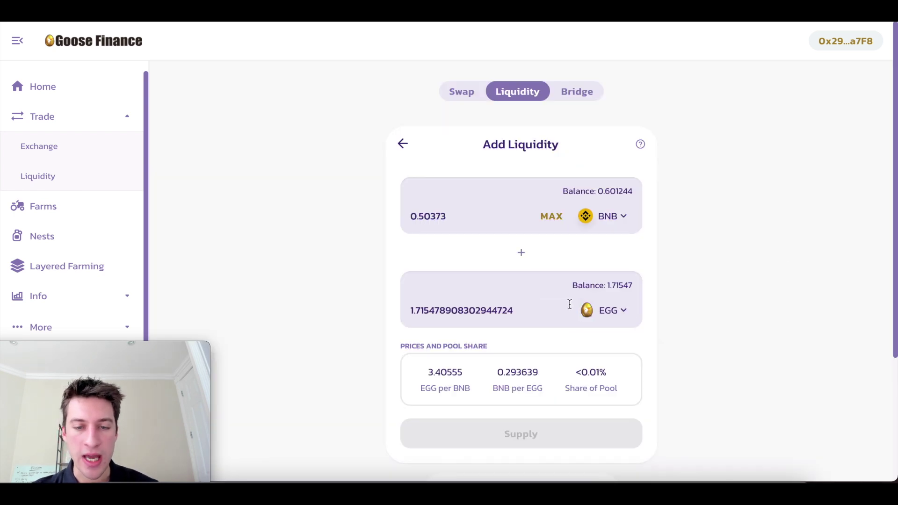
scroll(782, 262, "down", 3)
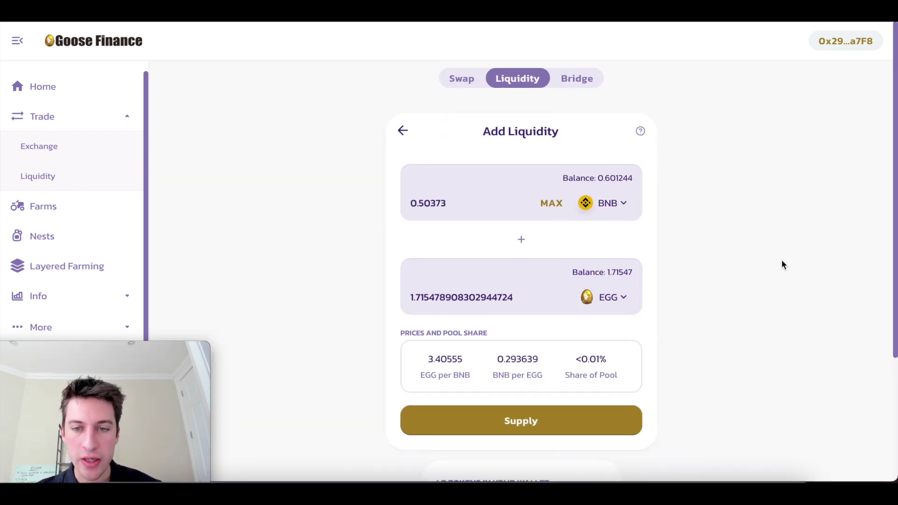
left_click(553, 142)
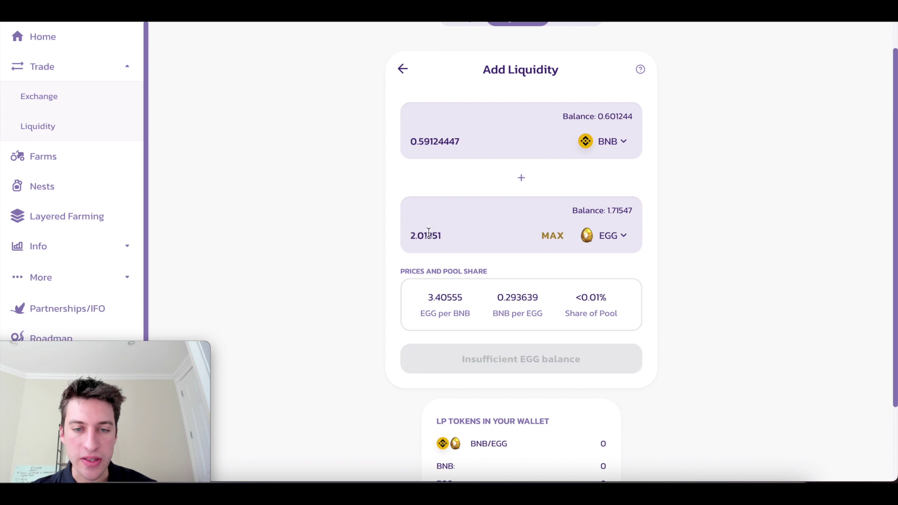
left_click(557, 236)
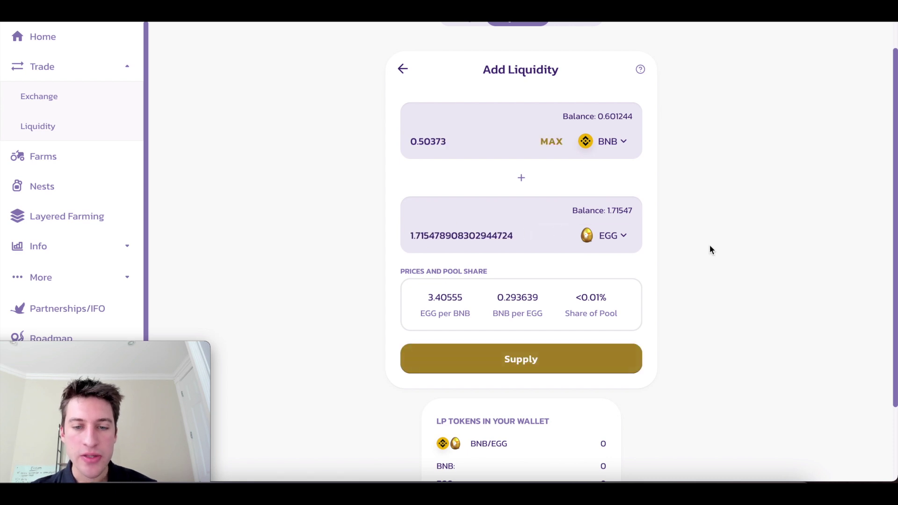
scroll(710, 249, "down", 3)
scroll(709, 249, "up", 3)
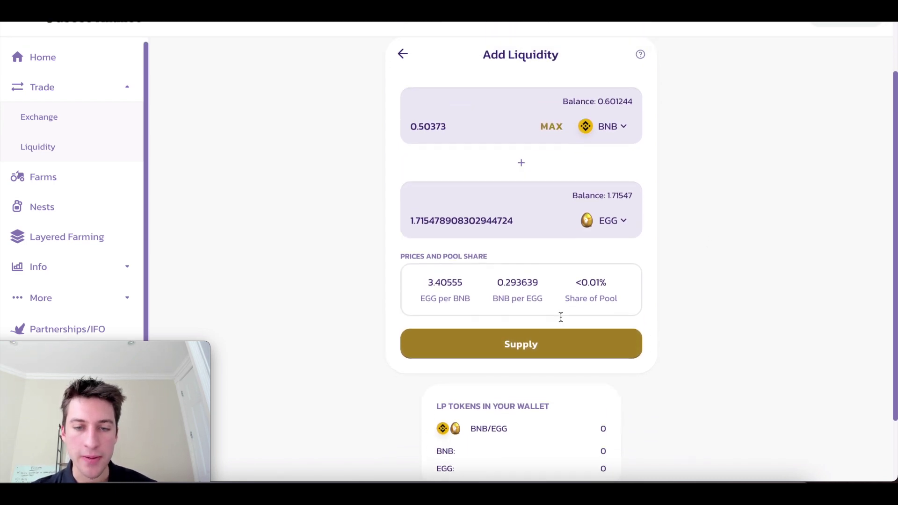
Supply 0.504121 BNB and 1.71547 EGG for about 0.872453 BNB/EGG pool tokens, confirming in MetaMask
left_click(531, 371)
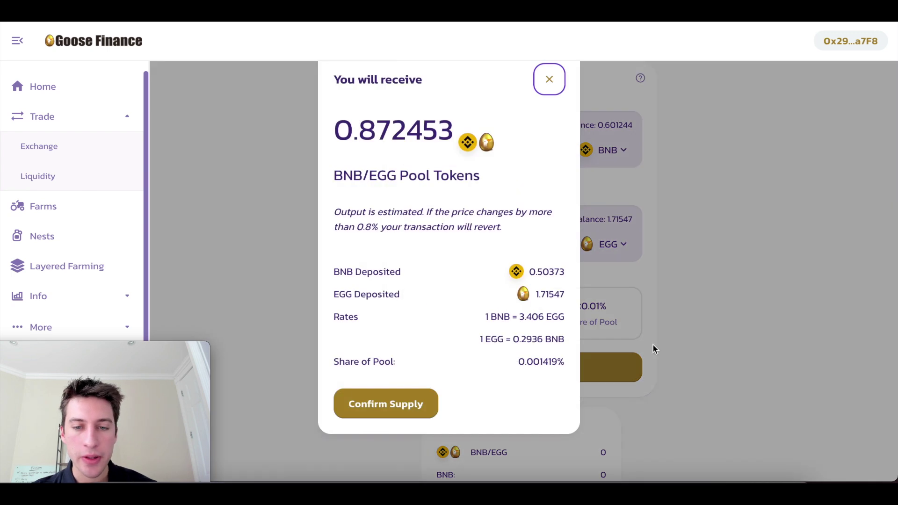
left_click_drag(336, 129, 451, 128)
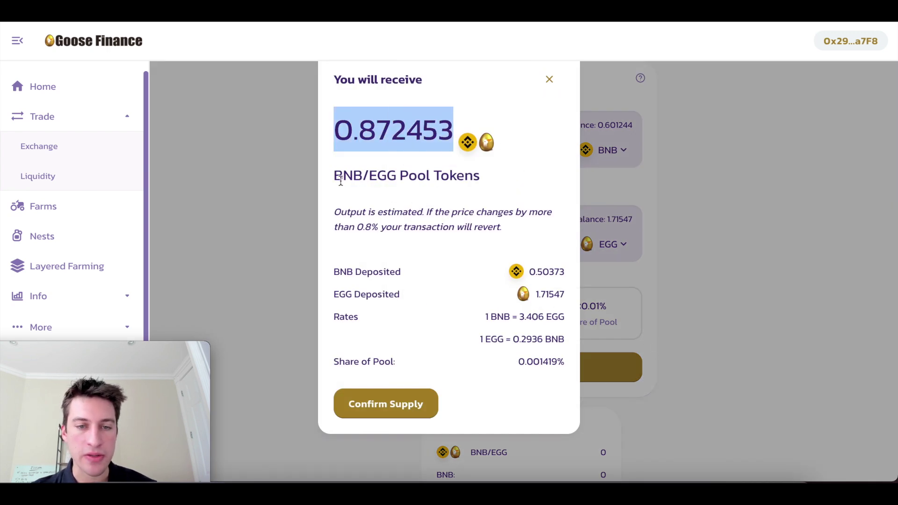
left_click(413, 397)
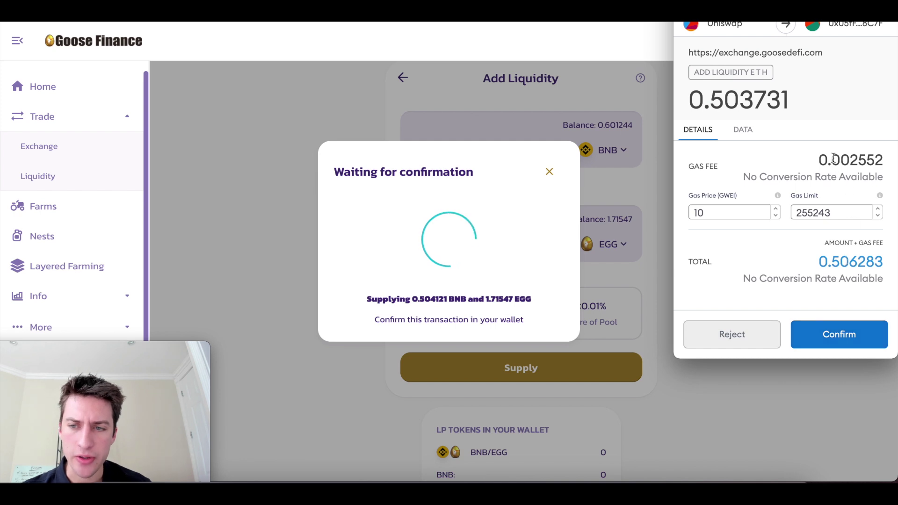
left_click(840, 328)
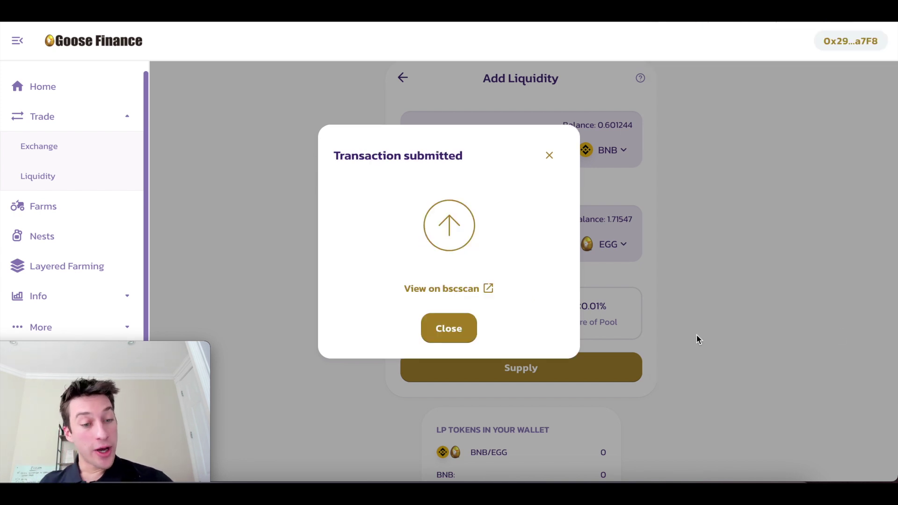
left_click(456, 327)
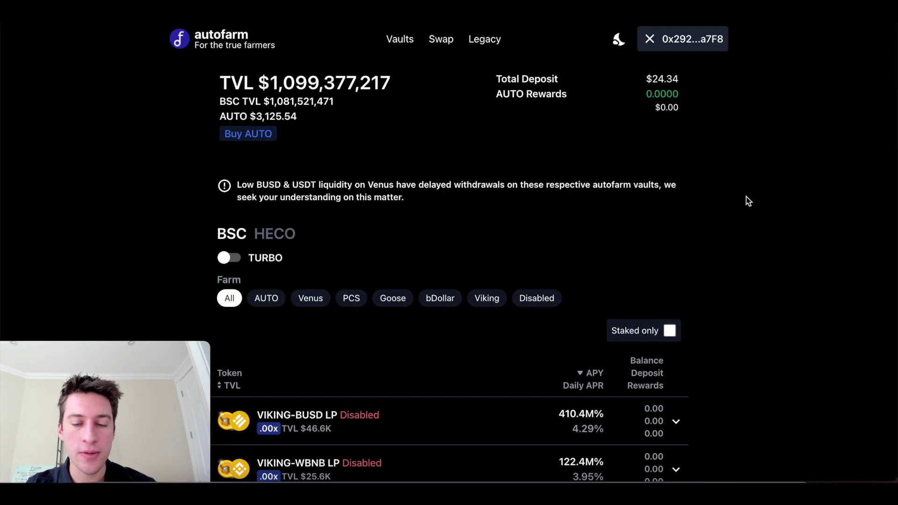
Collapse the EGG-WBNB LP vault details and sort the Autofarm vaults by APY, highest first
scroll(754, 207, "down", 7)
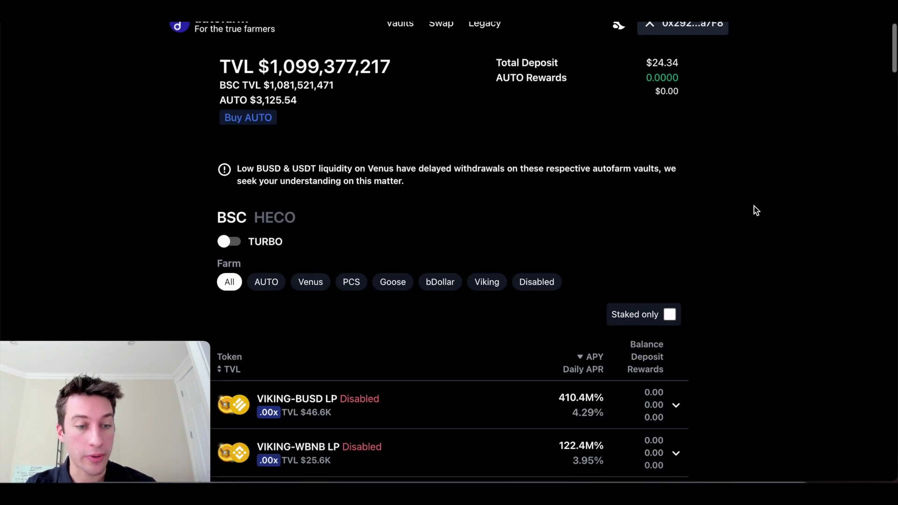
scroll(754, 206, "down", 4)
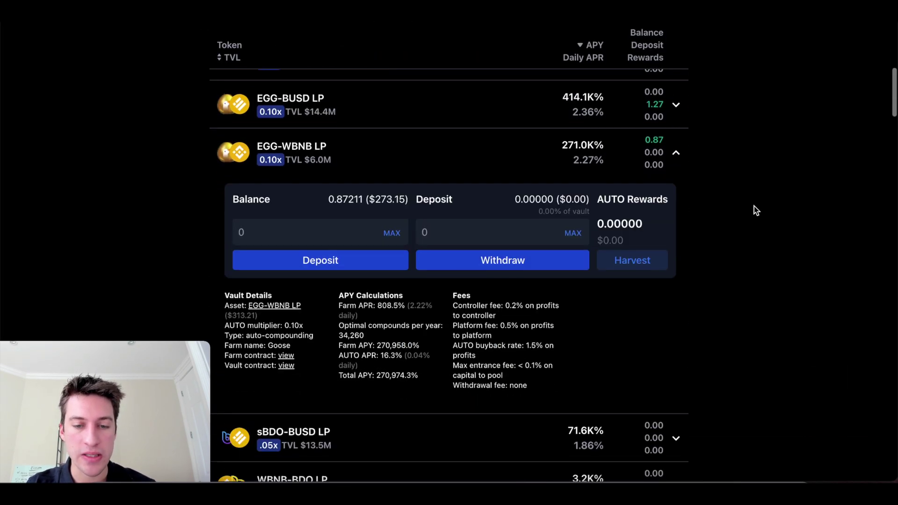
left_click(676, 96)
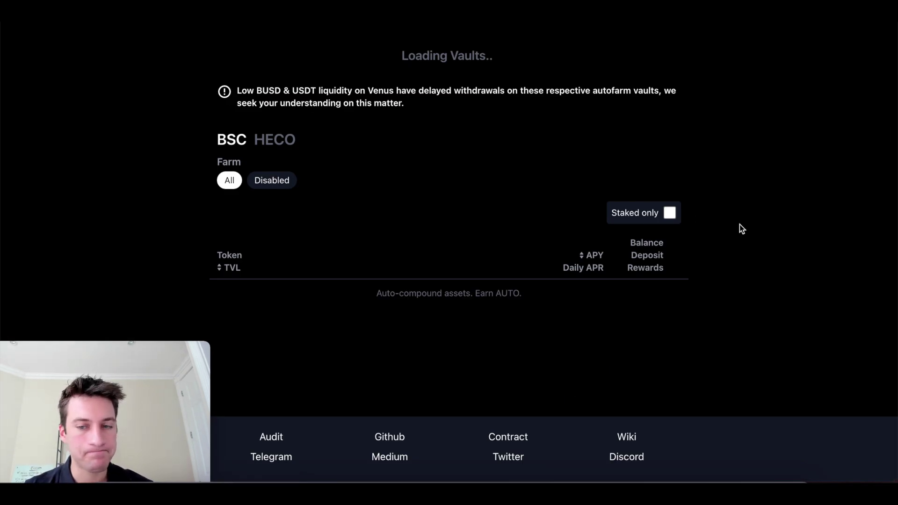
scroll(732, 221, "down", 2)
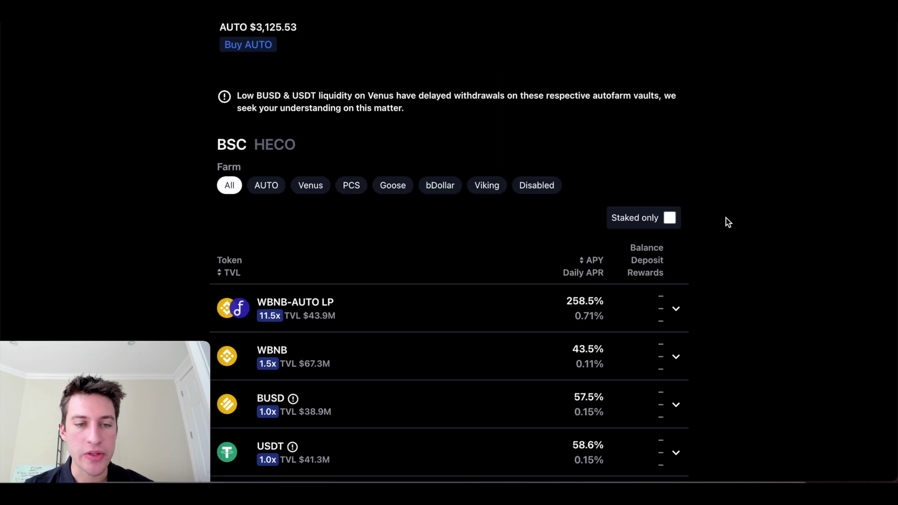
scroll(732, 219, "up", 2)
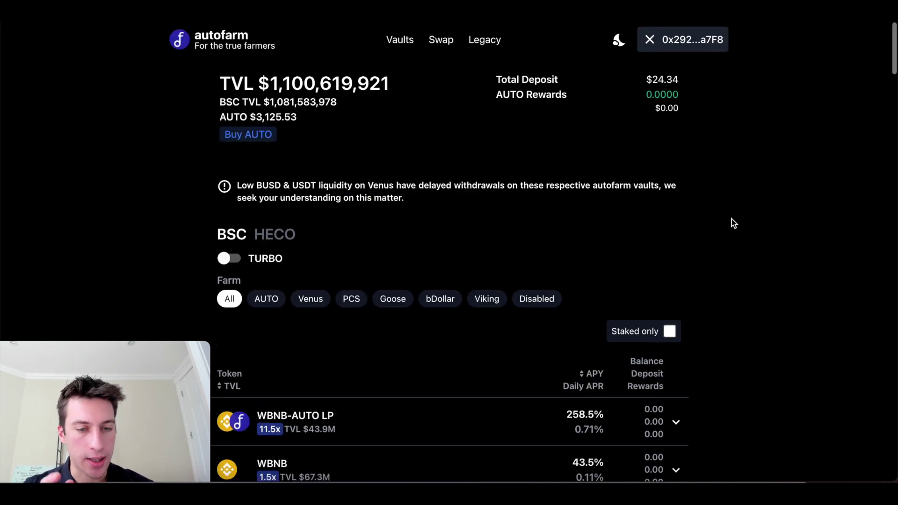
scroll(732, 219, "down", 6)
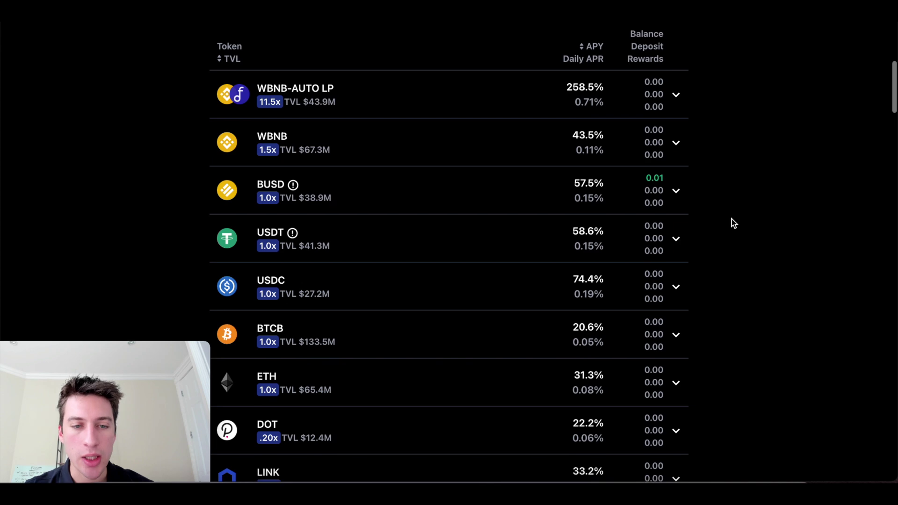
scroll(732, 219, "up", 1)
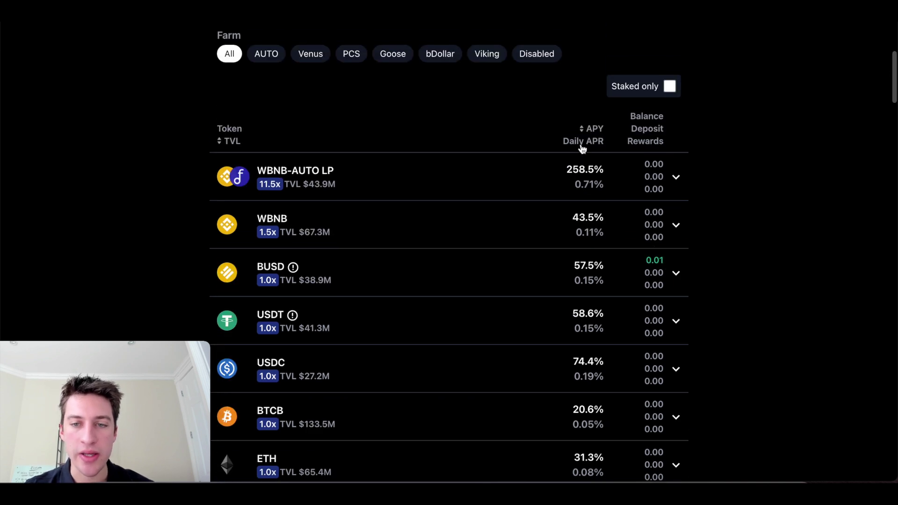
left_click(583, 148)
Expand the EGG-WBNB LP vault to show its deposit panel with 0.87211 LP available
scroll(746, 295, "down", 2)
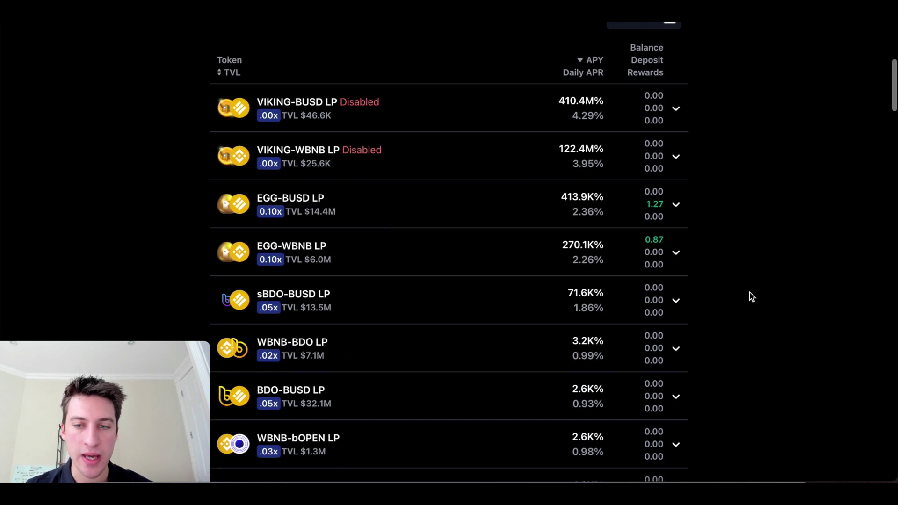
scroll(752, 298, "down", 1)
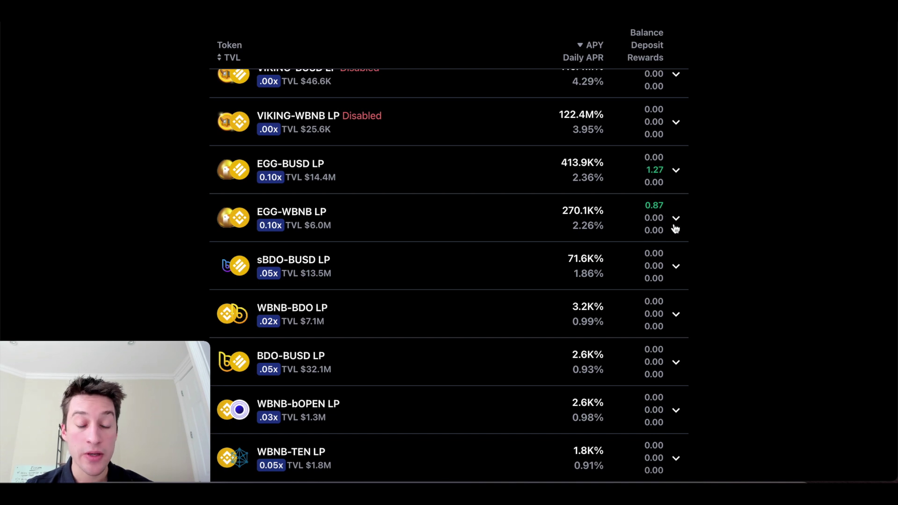
left_click(675, 228)
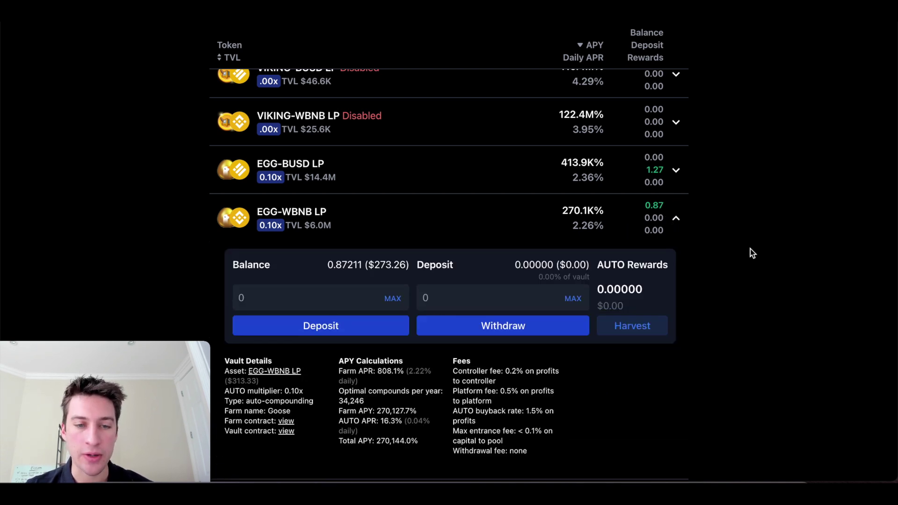
scroll(750, 253, "down", 2)
Deposit the full EGG-WBNB LP balance, approving Cake-LP spending and confirming the deposit in MetaMask
left_click(393, 238)
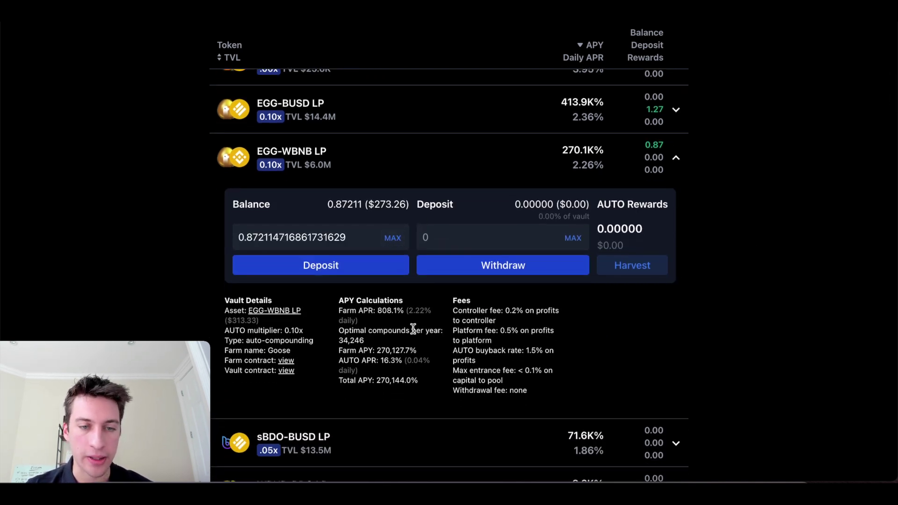
left_click(330, 269)
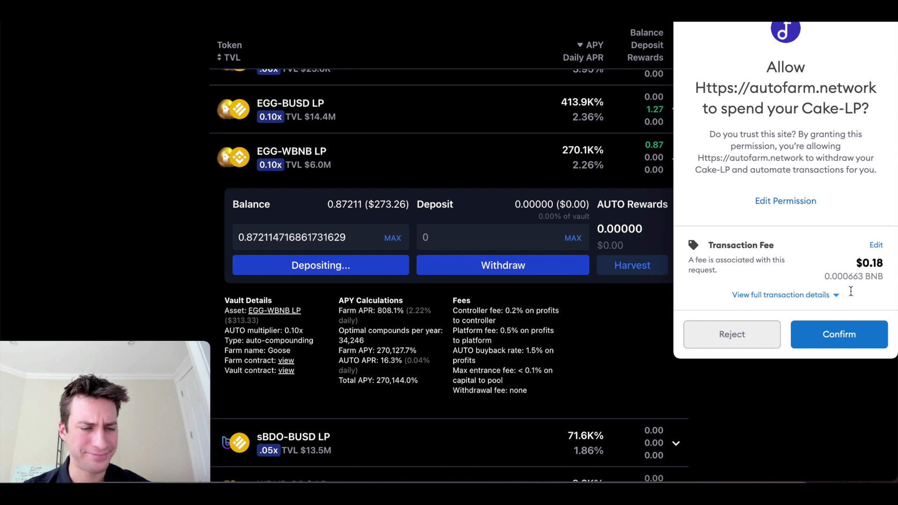
left_click(849, 341)
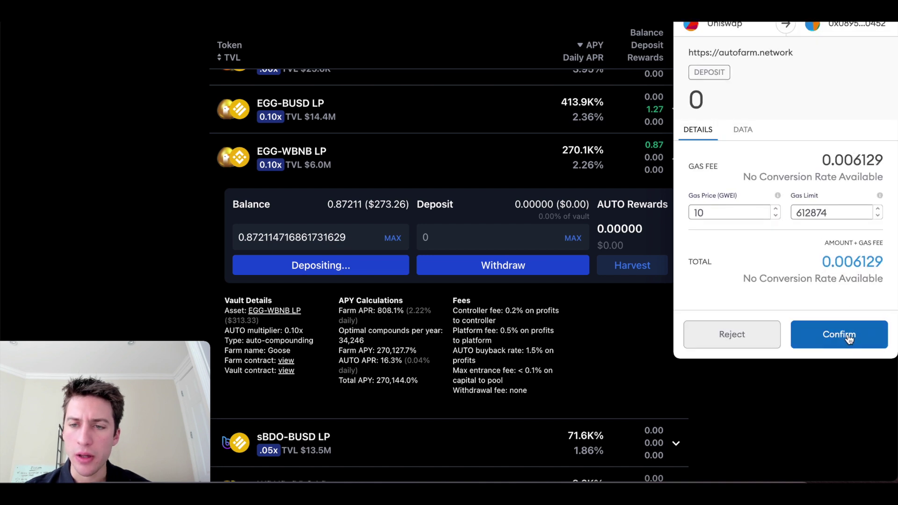
left_click(850, 336)
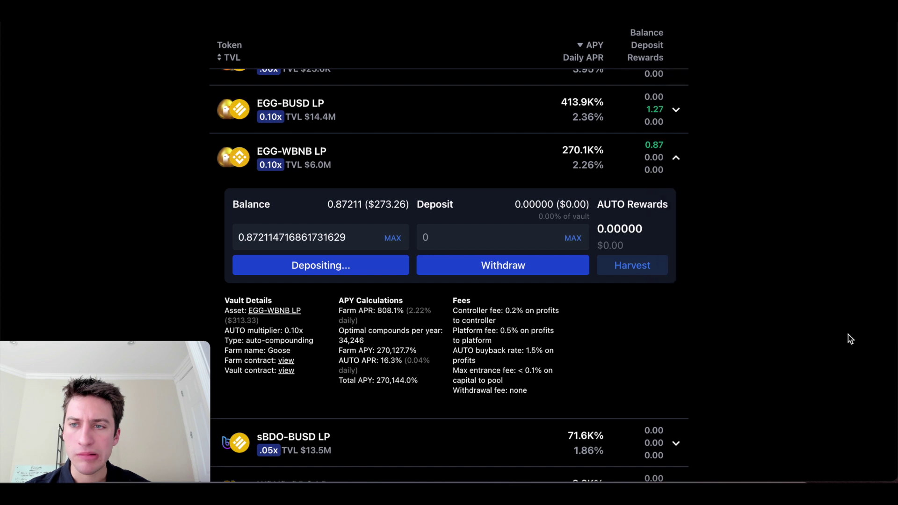
Wait for the deposit to finish and check 0.87124 LP deposited with a zero wallet balance
scroll(772, 334, "down", 1)
scroll(720, 333, "up", 1)
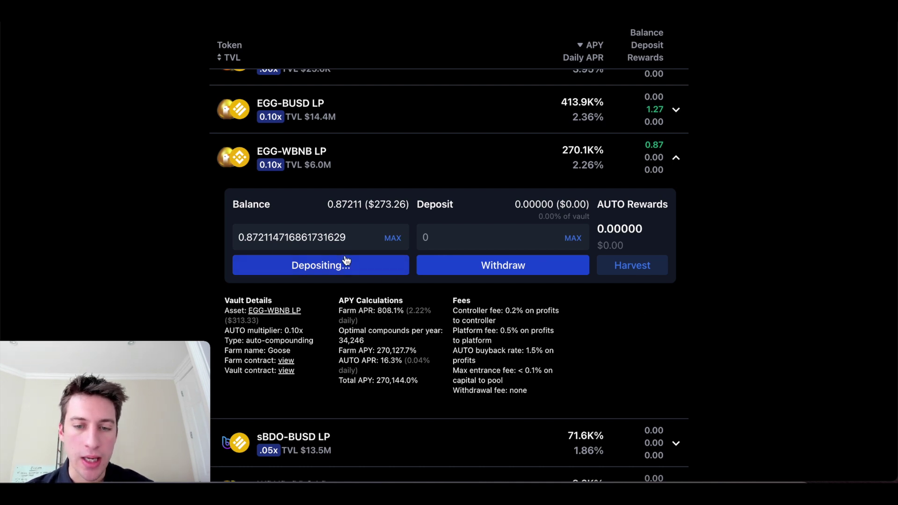
scroll(548, 332, "down", 2)
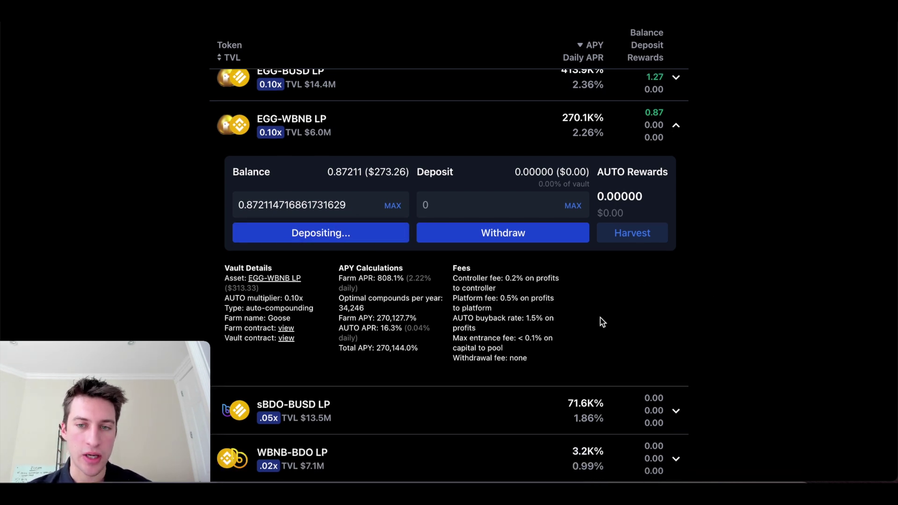
scroll(600, 318, "up", 1)
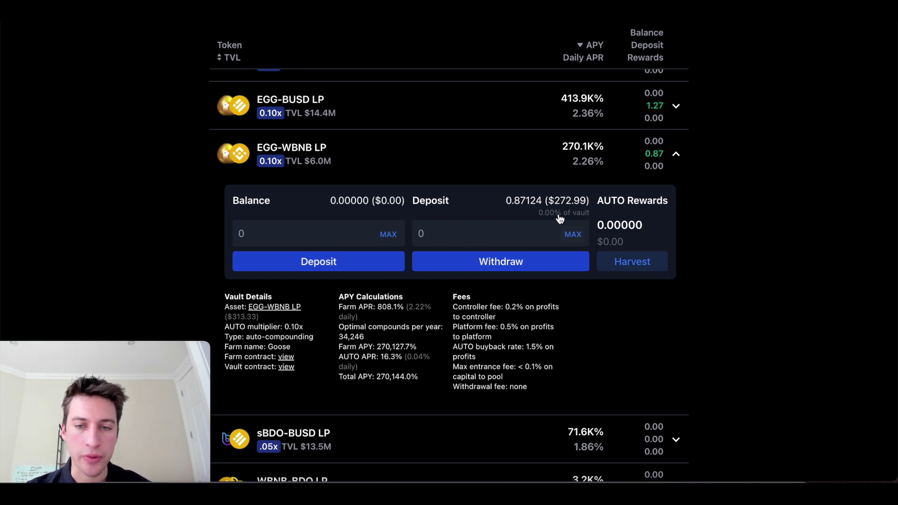
left_click_drag(505, 202, 695, 227)
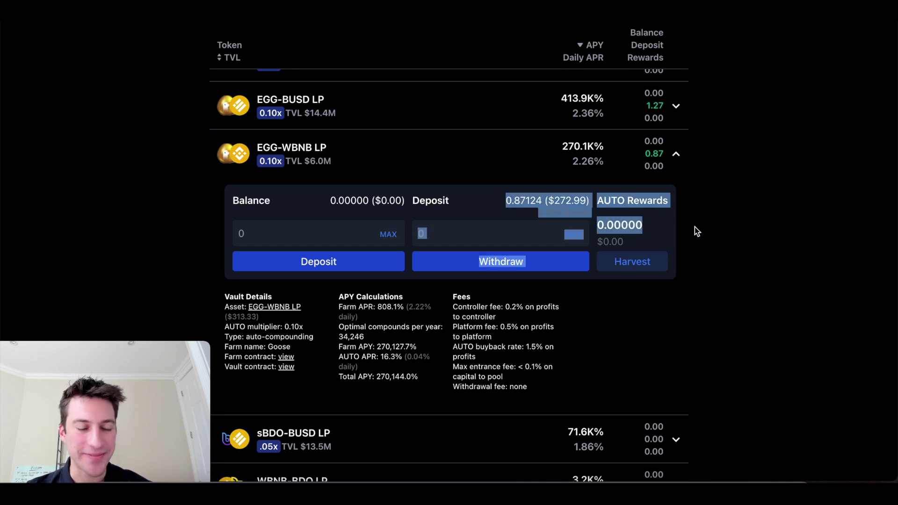
left_click(695, 226)
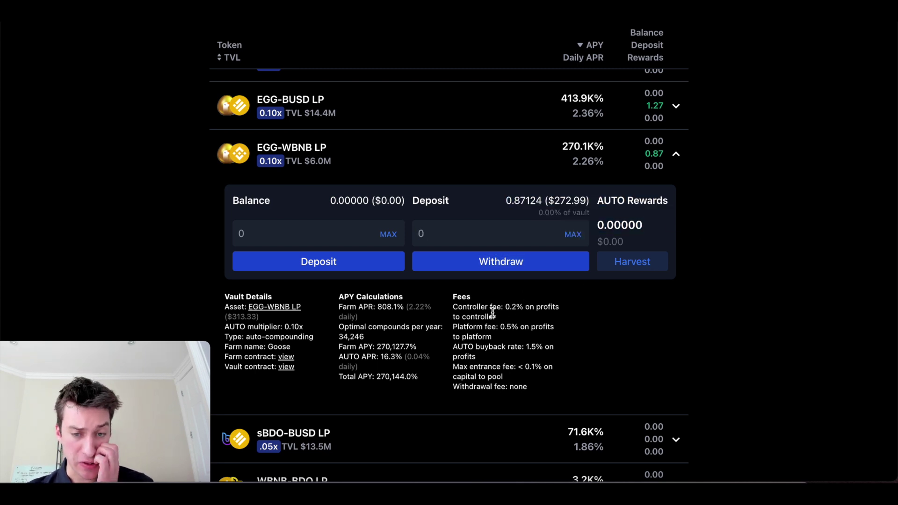
scroll(499, 335, "down", 1)
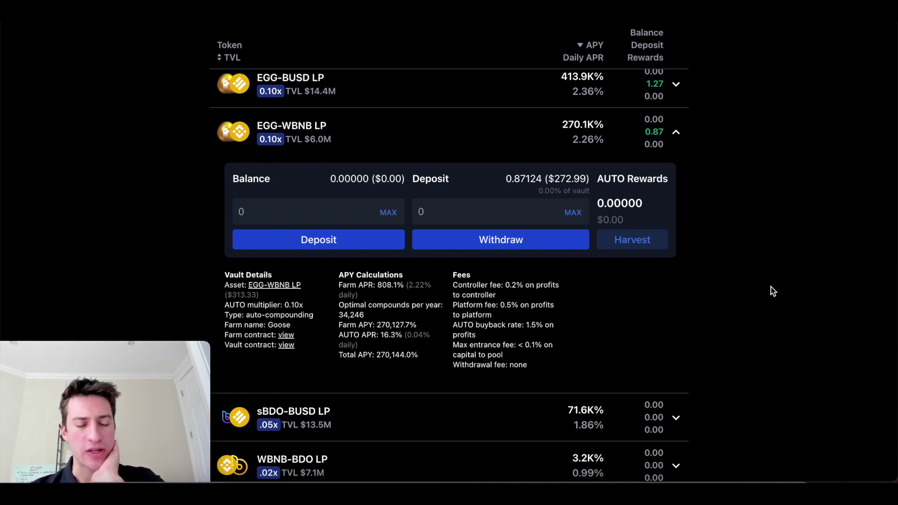
scroll(750, 286, "up", 1)
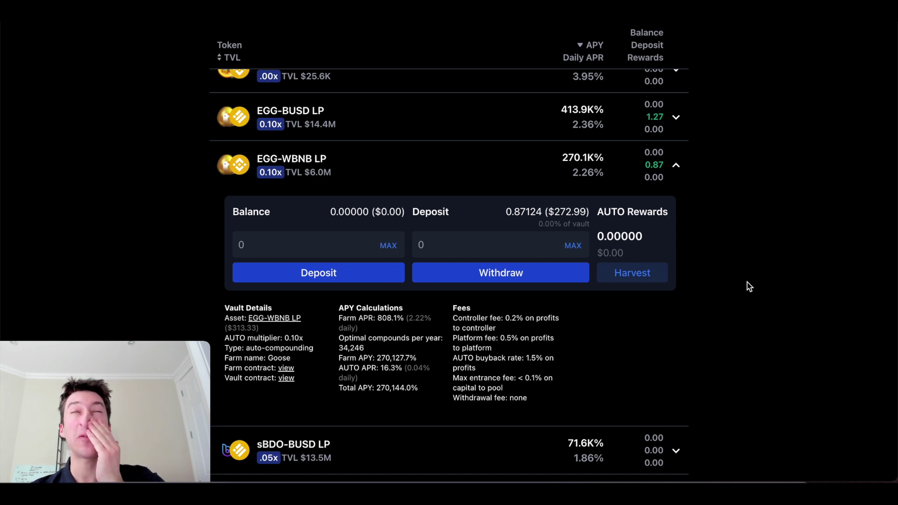
scroll(747, 281, "up", 1)
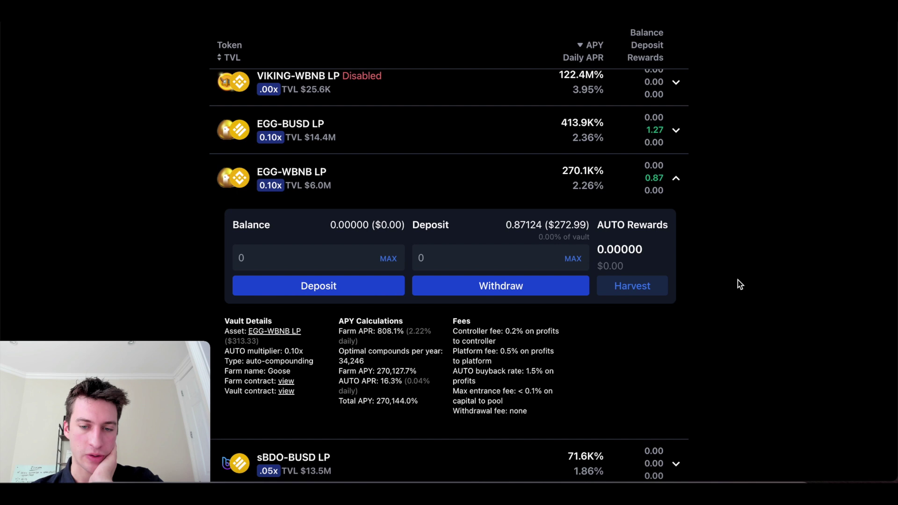
scroll(737, 280, "up", 1)
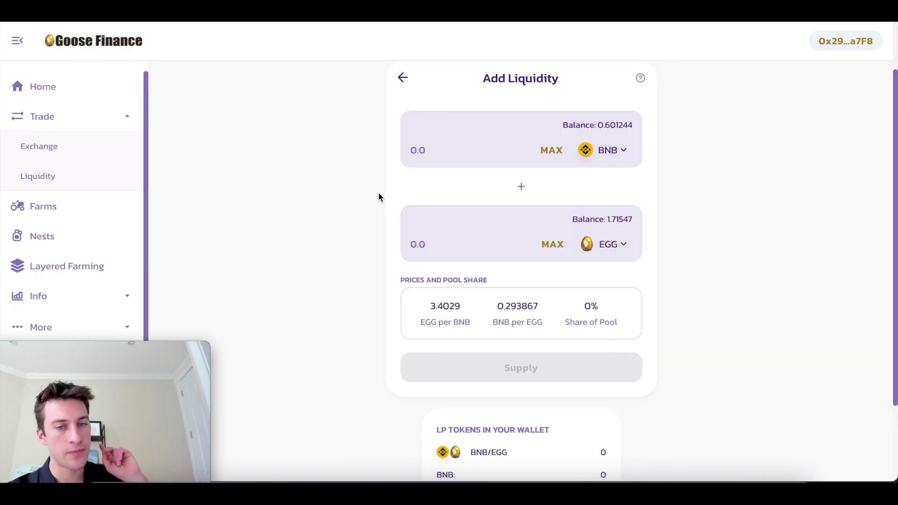
Dismiss the Goose Finance notice confirming 0.503 BNB and 1.71 EGG were added
scroll(313, 158, "down", 1)
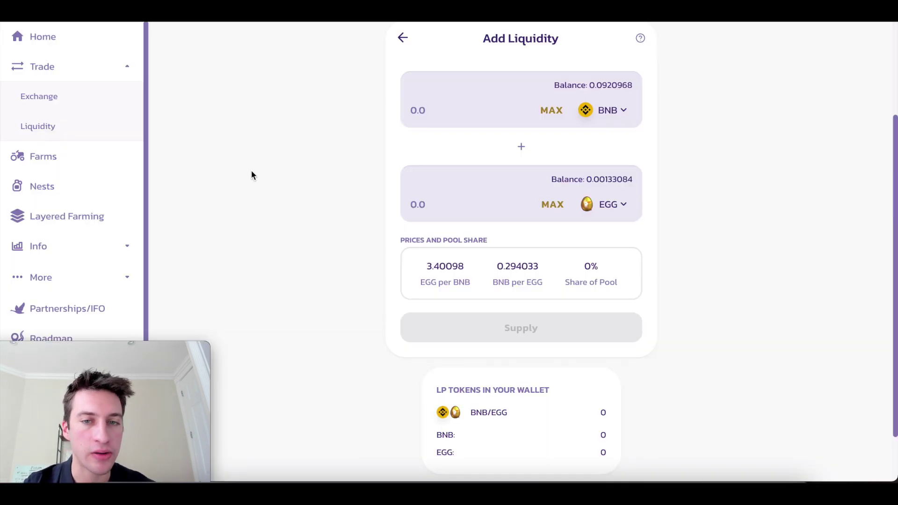
scroll(251, 175, "up", 4)
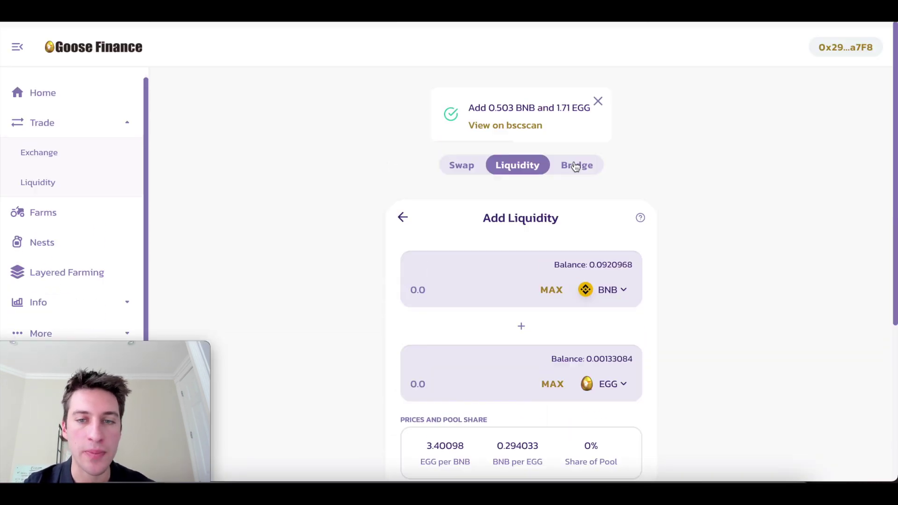
left_click(599, 96)
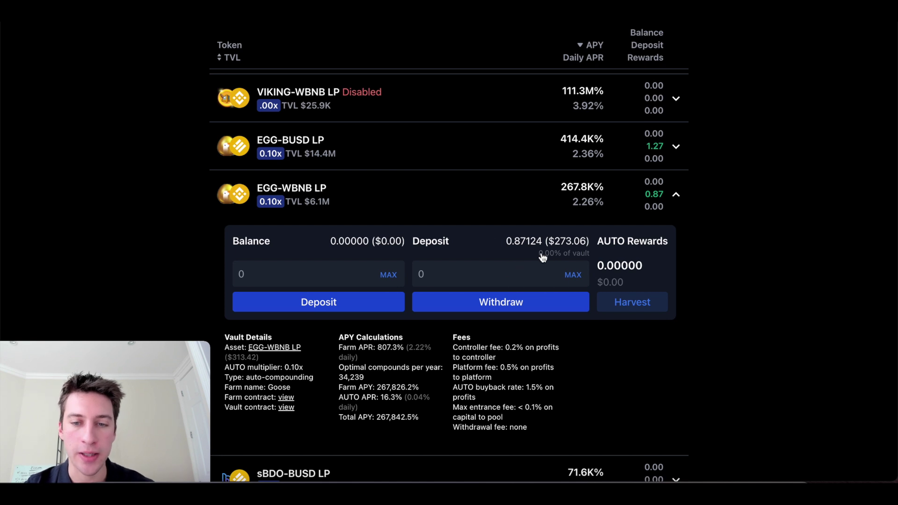
Switch from Autofarm to the Yieldwatch dashboard
scroll(707, 232, "down", 1)
scroll(672, 212, "up", 1)
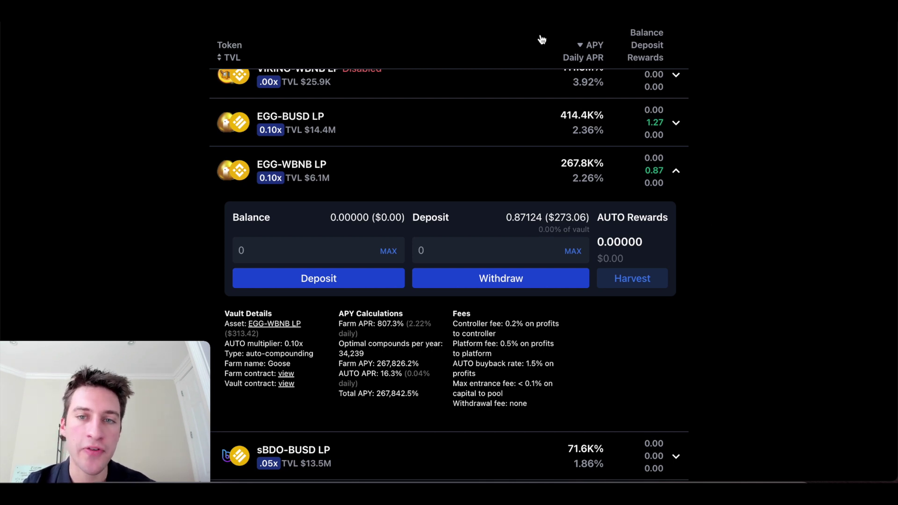
left_click(538, 19)
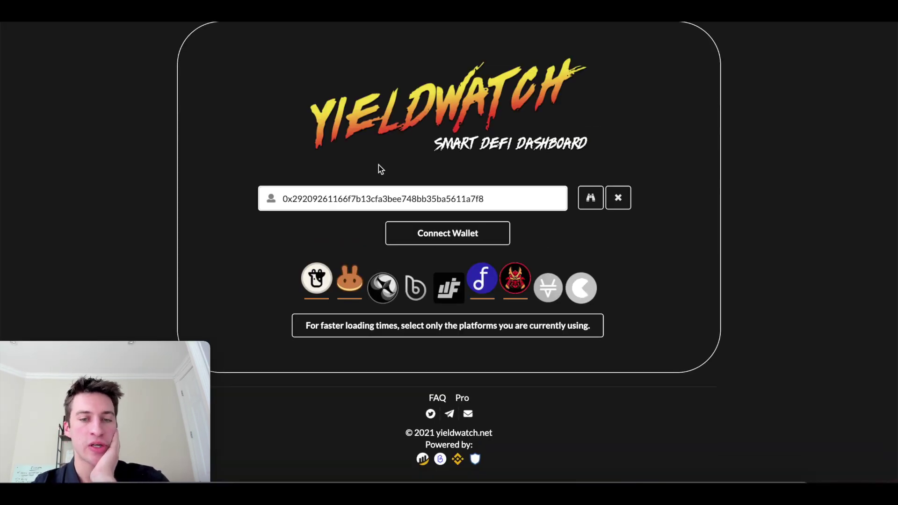
Reload the wallet's positions and review the autofarm WBNB-EGG pool at $275.69 and BUSD-EGG at $24.40
left_click(591, 201)
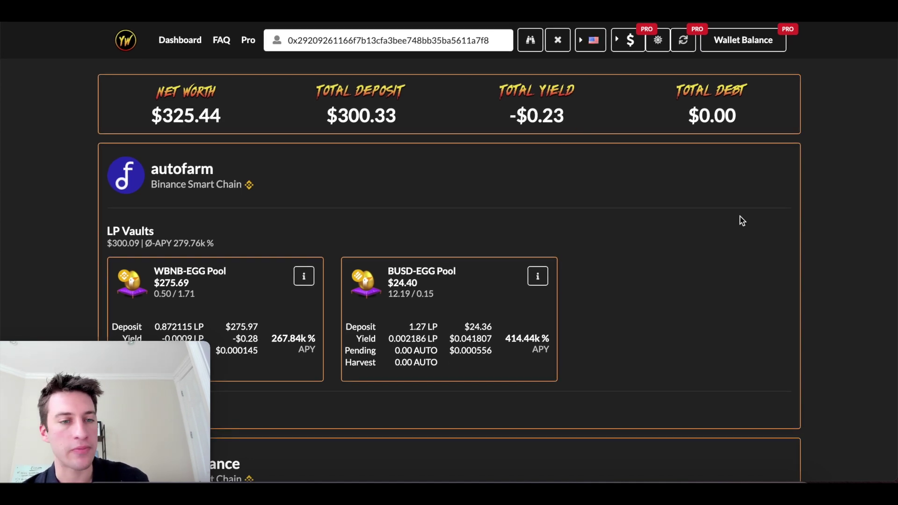
scroll(740, 217, "down", 1)
scroll(628, 164, "up", 1)
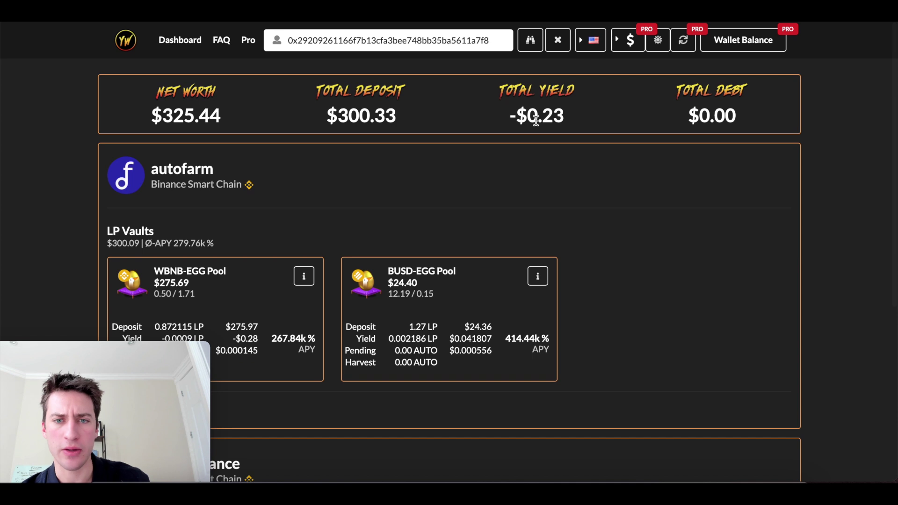
scroll(758, 218, "down", 1)
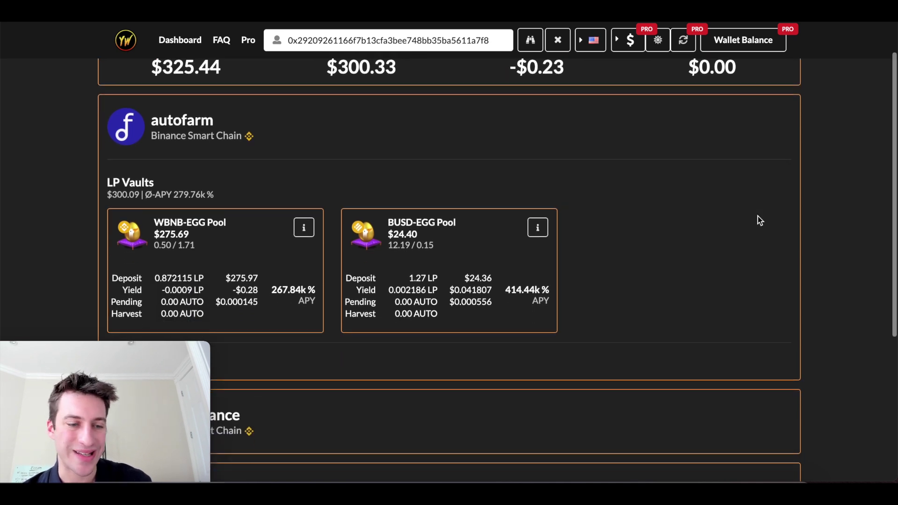
scroll(758, 217, "up", 1)
scroll(639, 248, "down", 3)
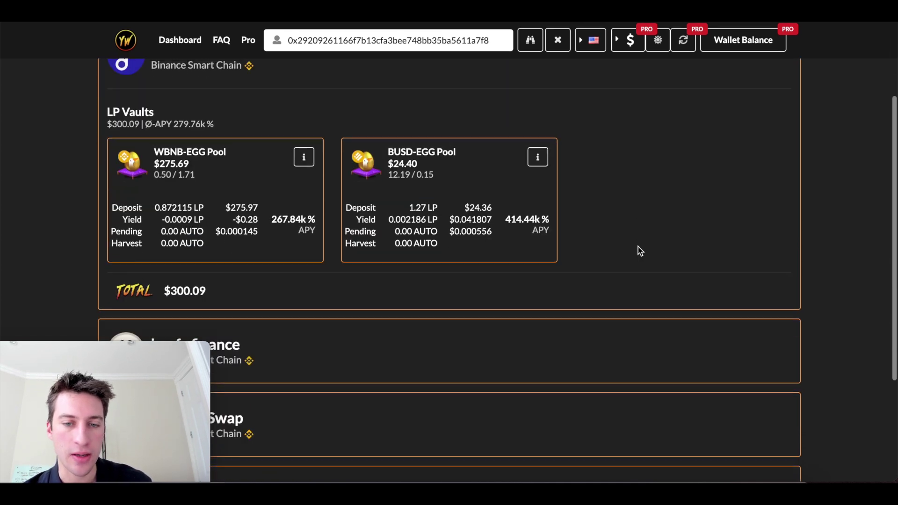
scroll(638, 248, "down", 2)
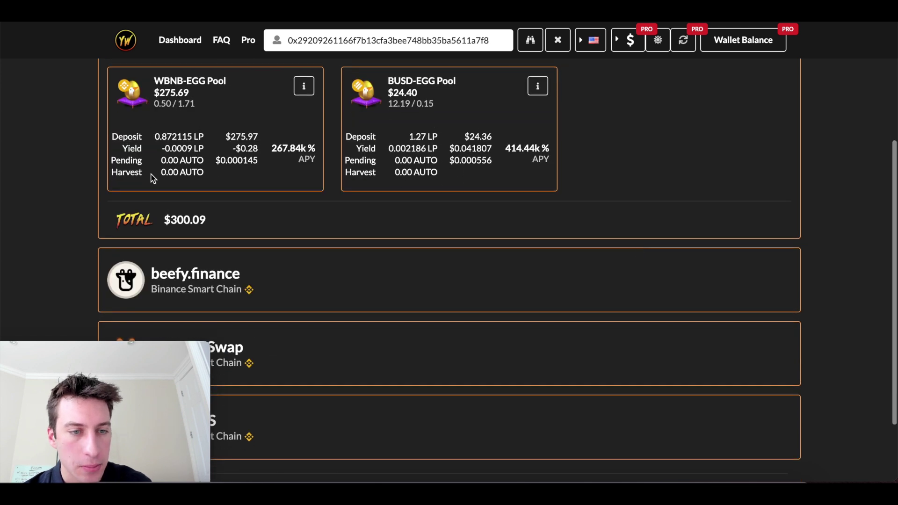
scroll(169, 148, "up", 1)
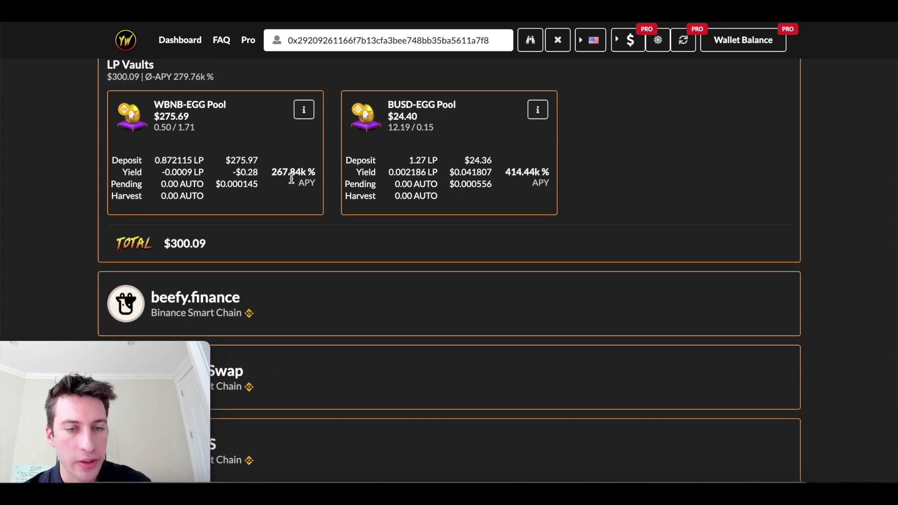
scroll(485, 194, "up", 1)
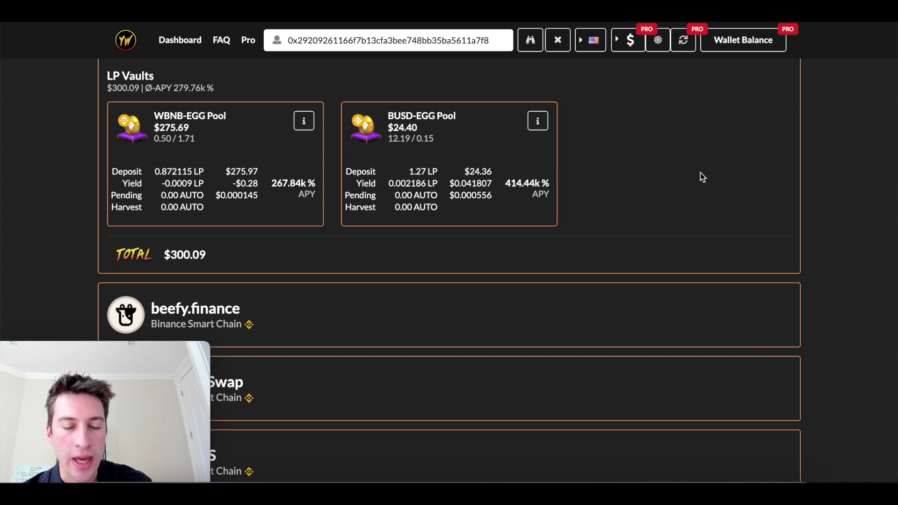
scroll(700, 176, "down", 3)
scroll(702, 177, "up", 4)
scroll(700, 176, "up", 3)
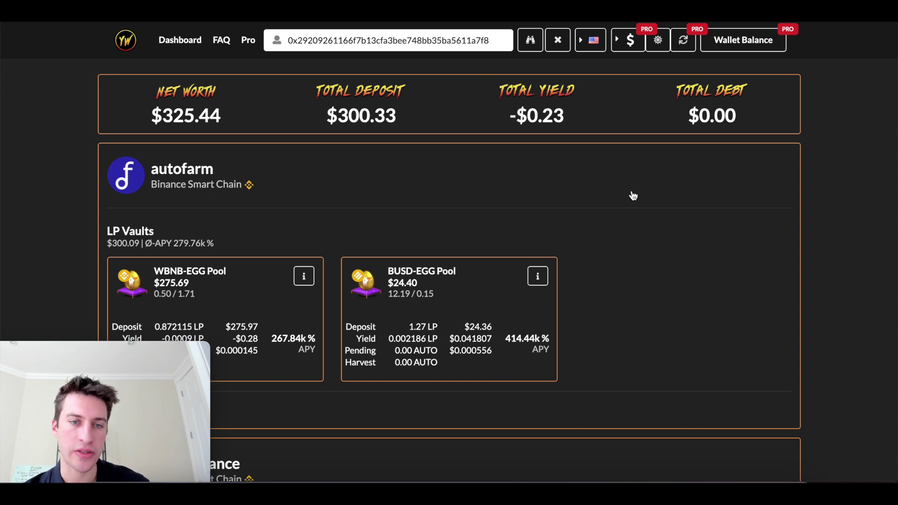
scroll(633, 196, "down", 2)
scroll(634, 195, "down", 1)
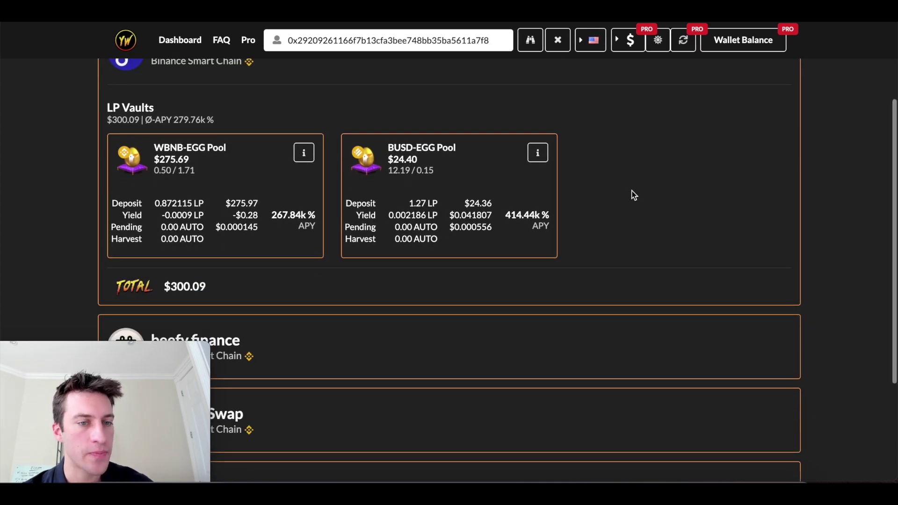
scroll(633, 195, "down", 1)
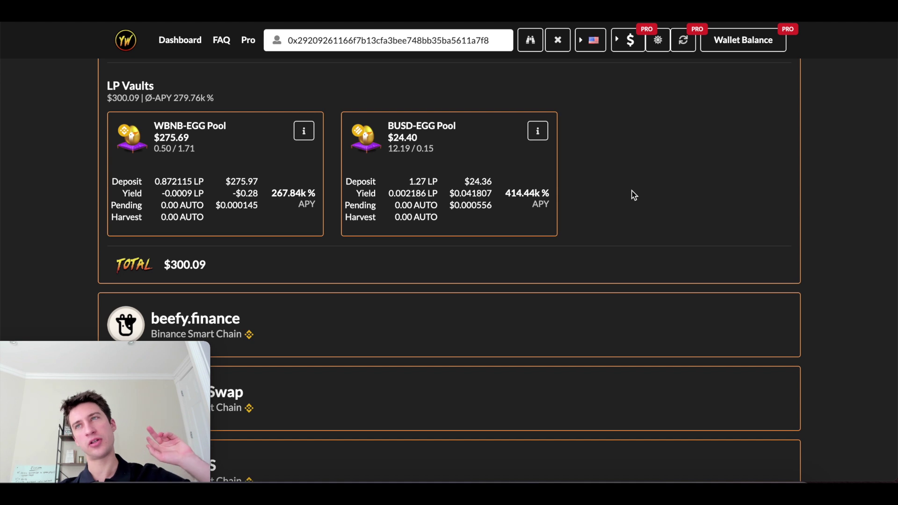